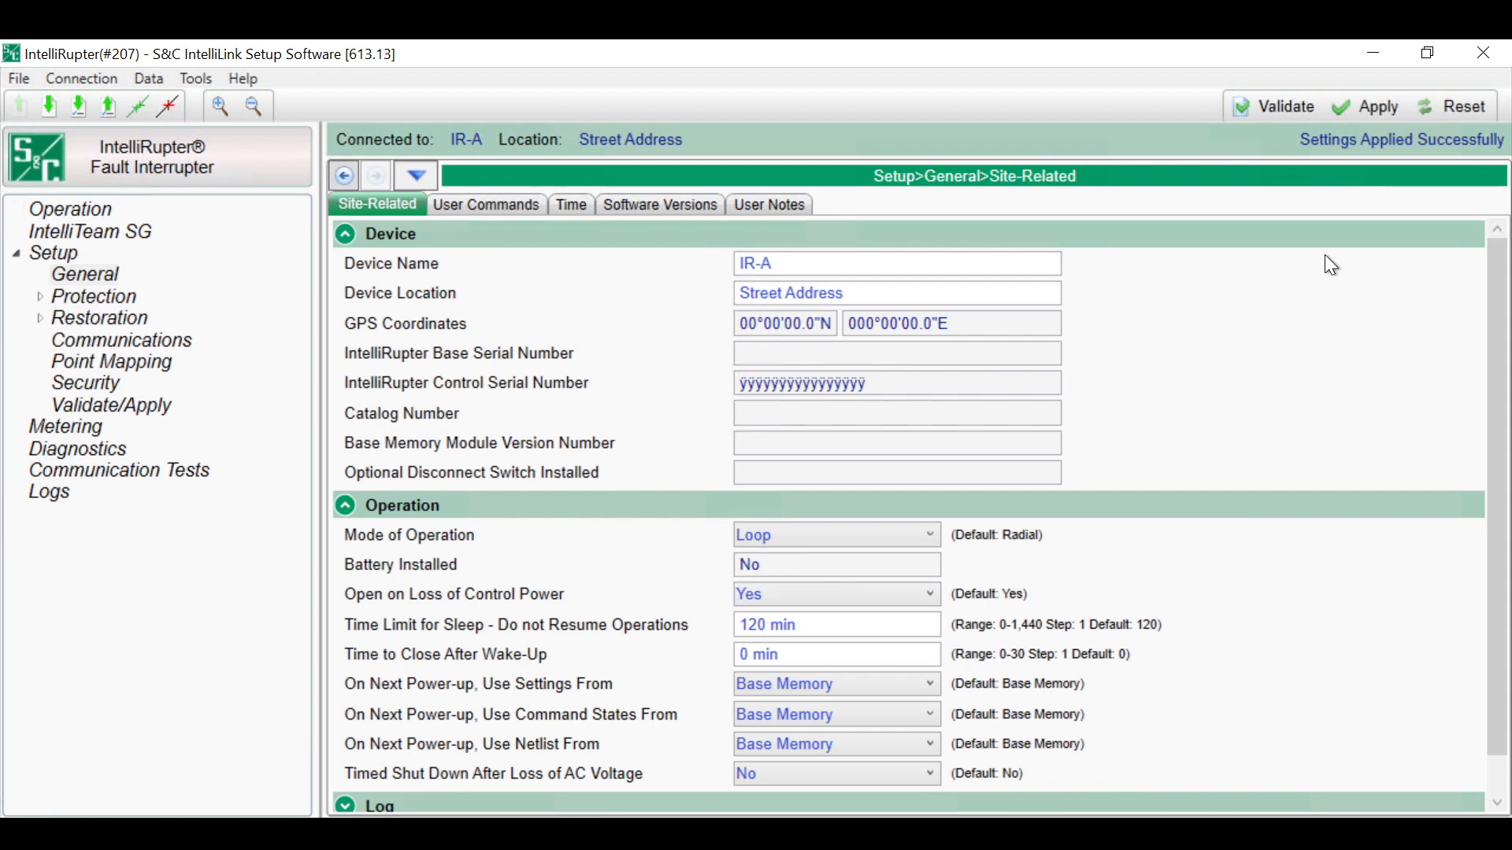
Apply the Site-Related settings and view the loop restoration status on the Operation screen
{"action": "left_click", "coordinate": [1380, 112]}
{"action": "left_click", "coordinate": [71, 211]}
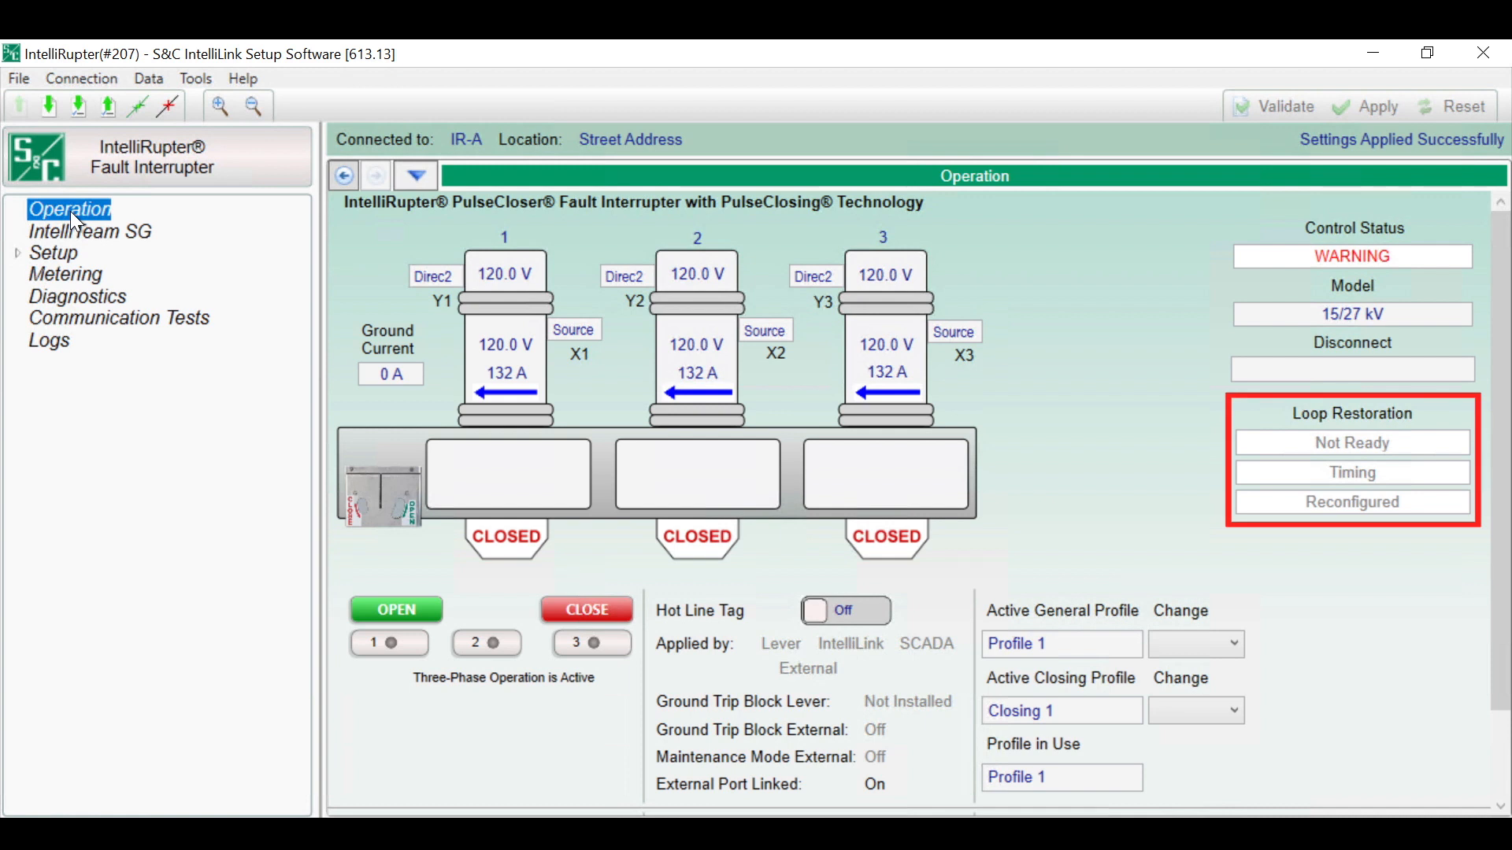
Review General Profile 1's Direction 1 overcurrent settings and its test sequence after the initial trip
{"action": "left_click", "coordinate": [67, 252]}
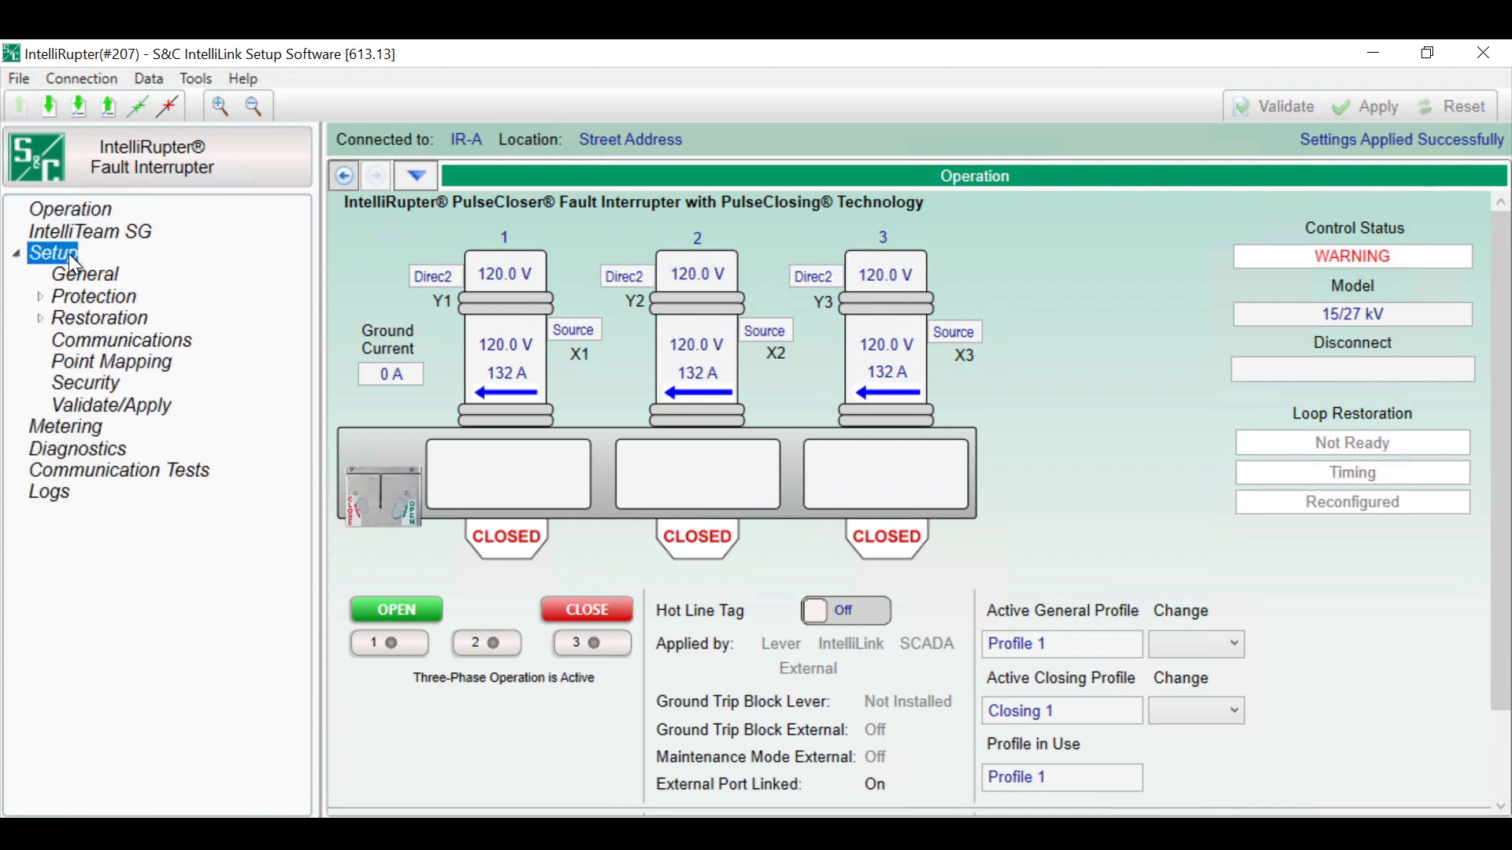
{"action": "left_click", "coordinate": [89, 297]}
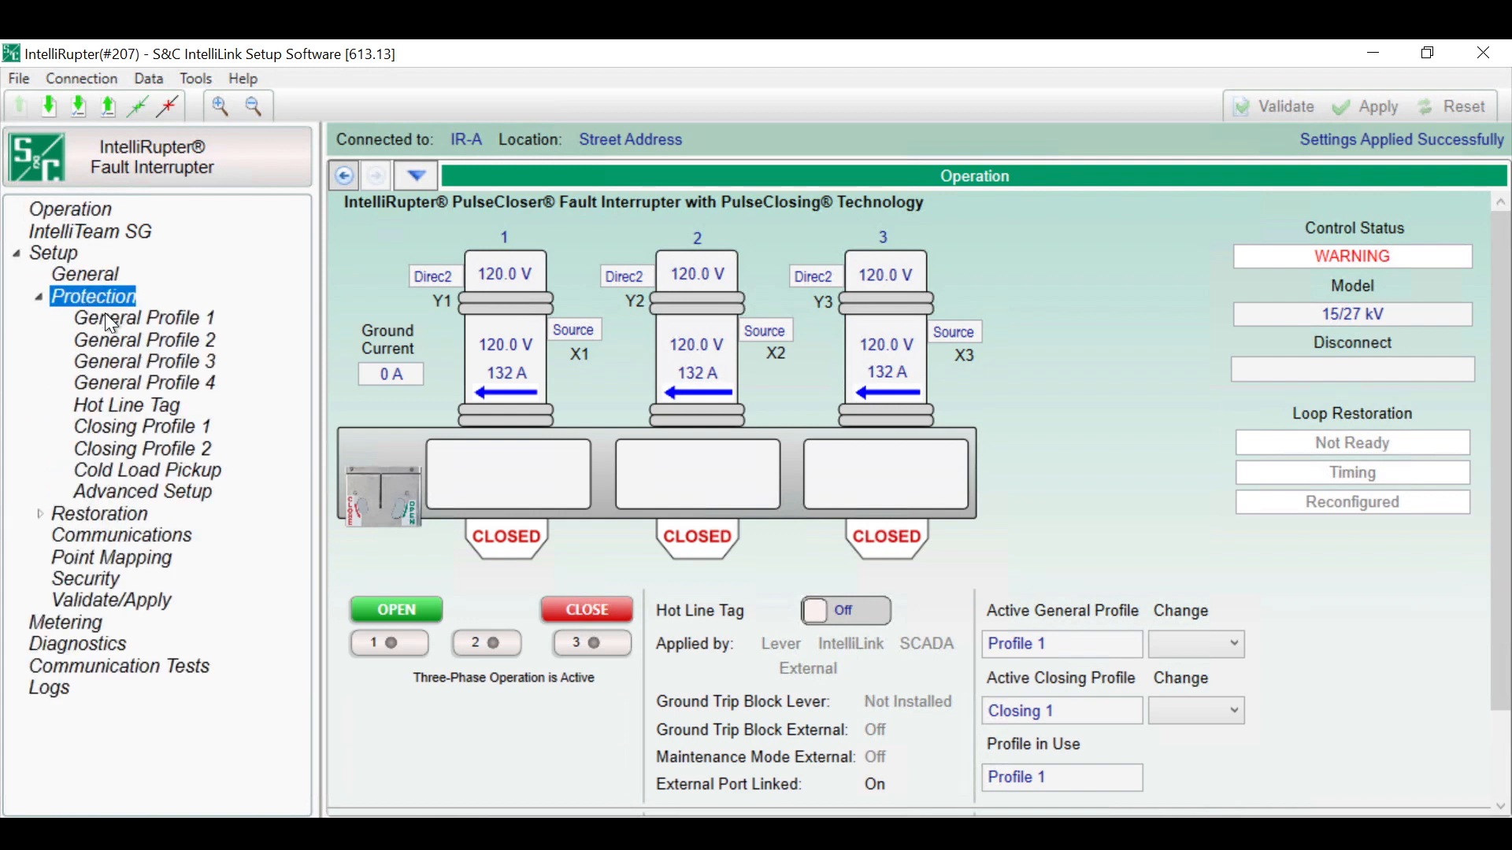
{"action": "left_click", "coordinate": [105, 315]}
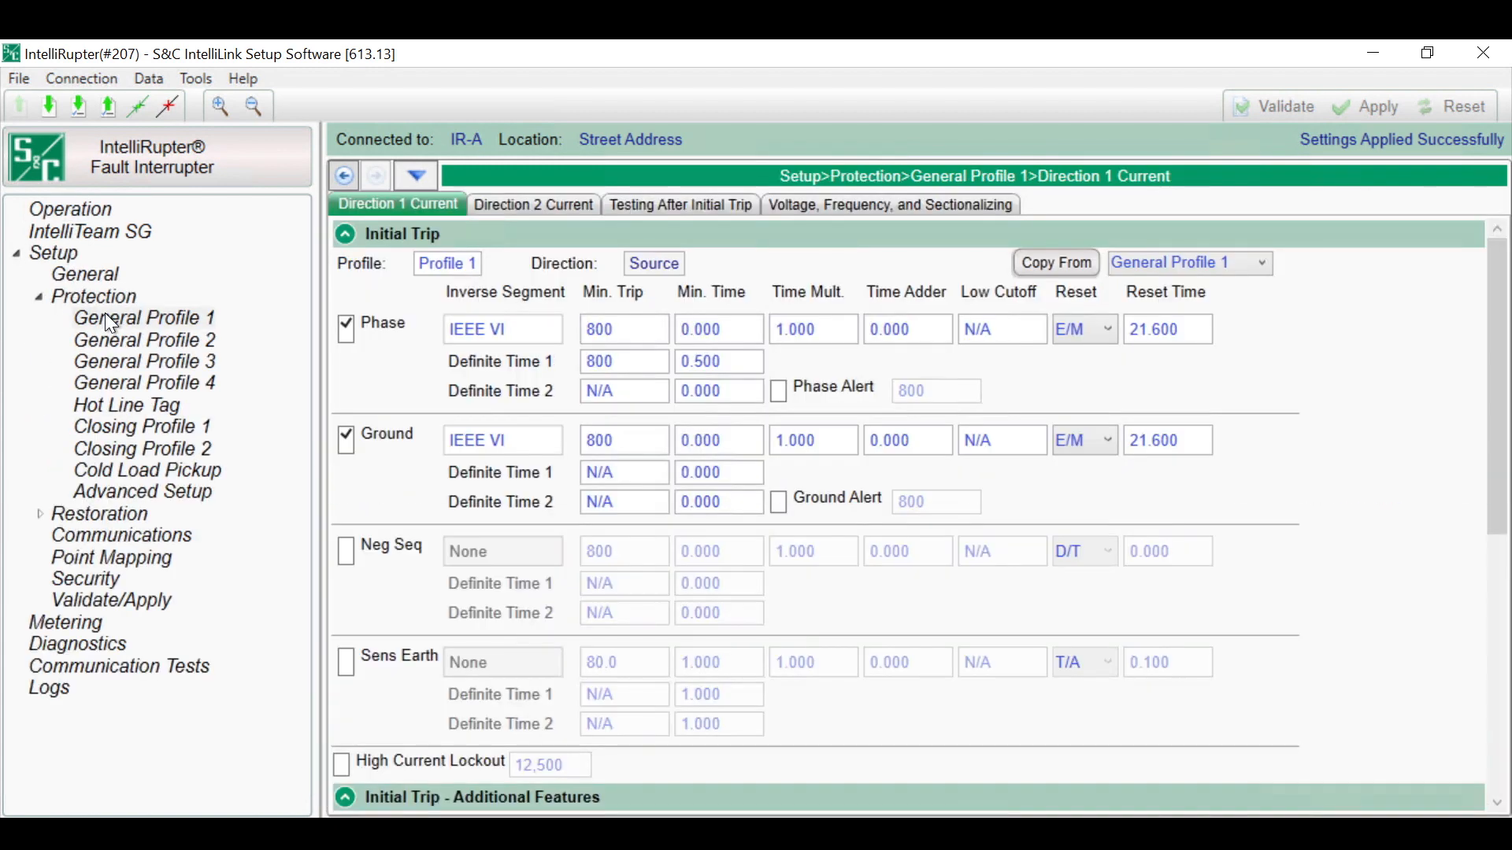
{"action": "left_click", "coordinate": [685, 201]}
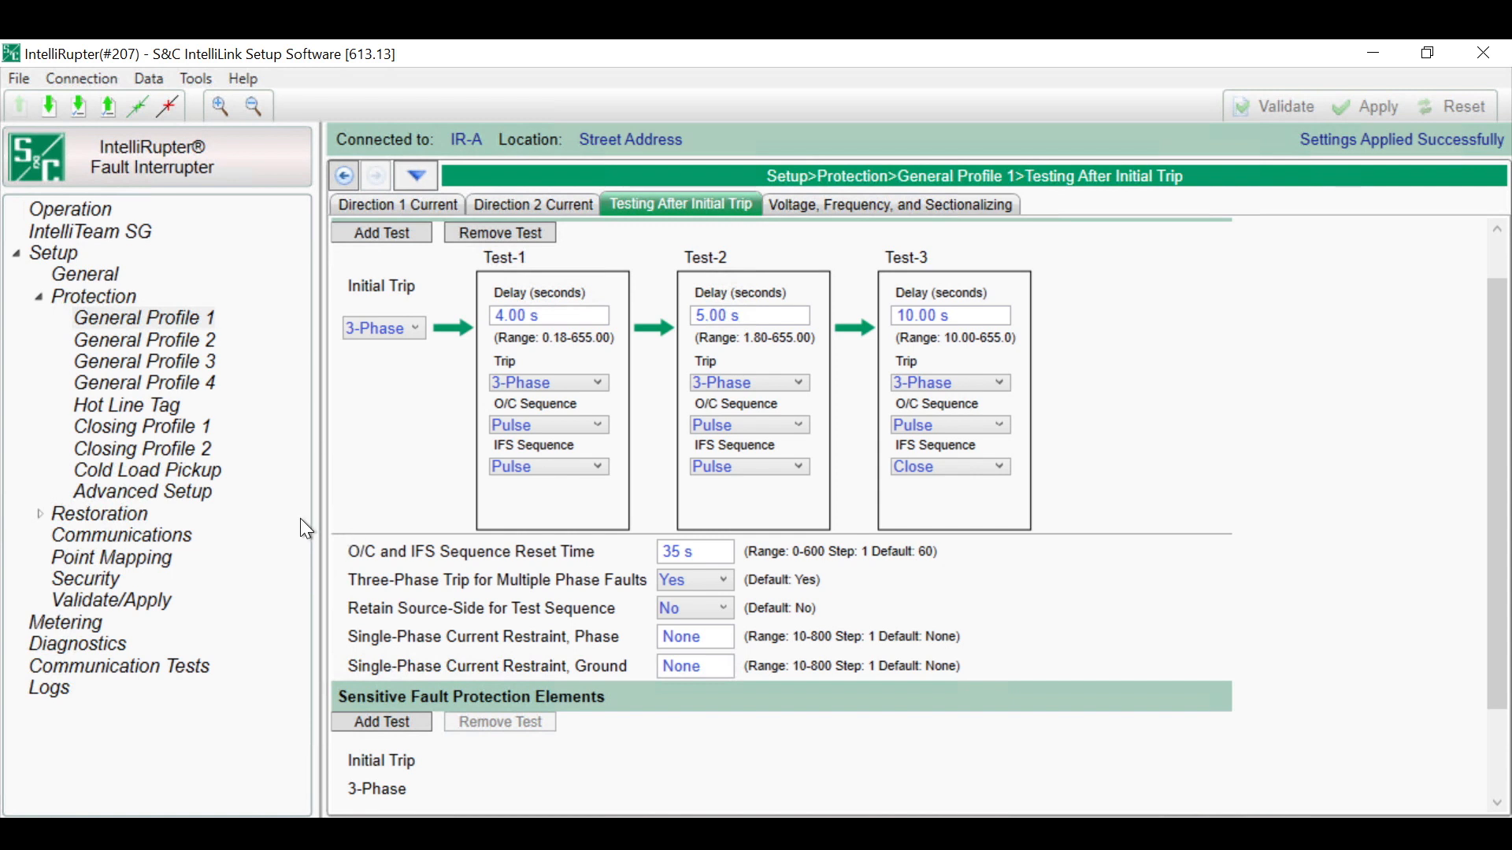
Enable loop restoration for General Profile 1 in the Restoration setup
{"action": "left_click", "coordinate": [129, 513]}
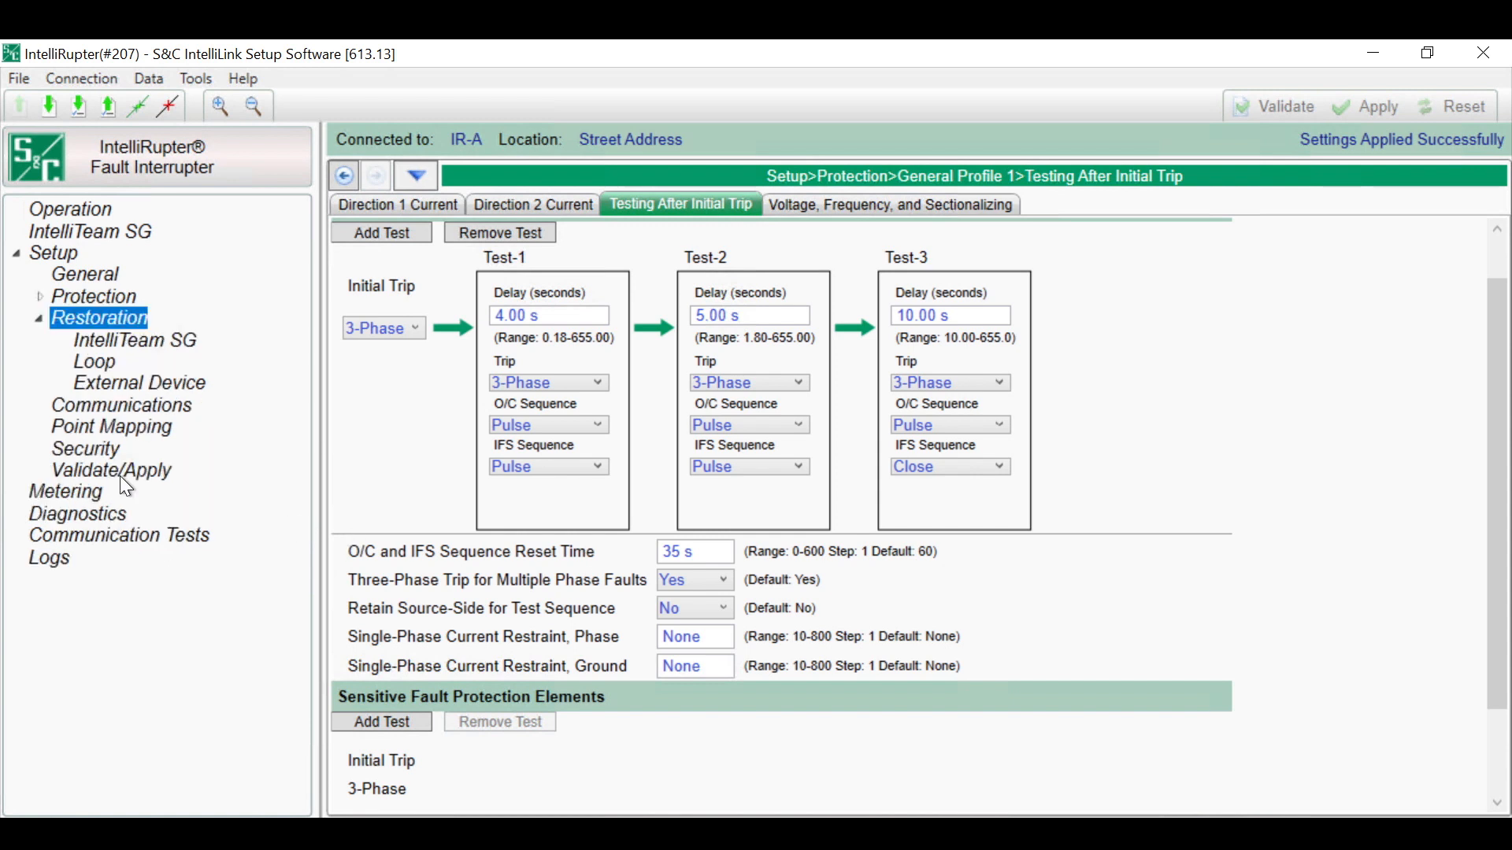
{"action": "left_click", "coordinate": [105, 361]}
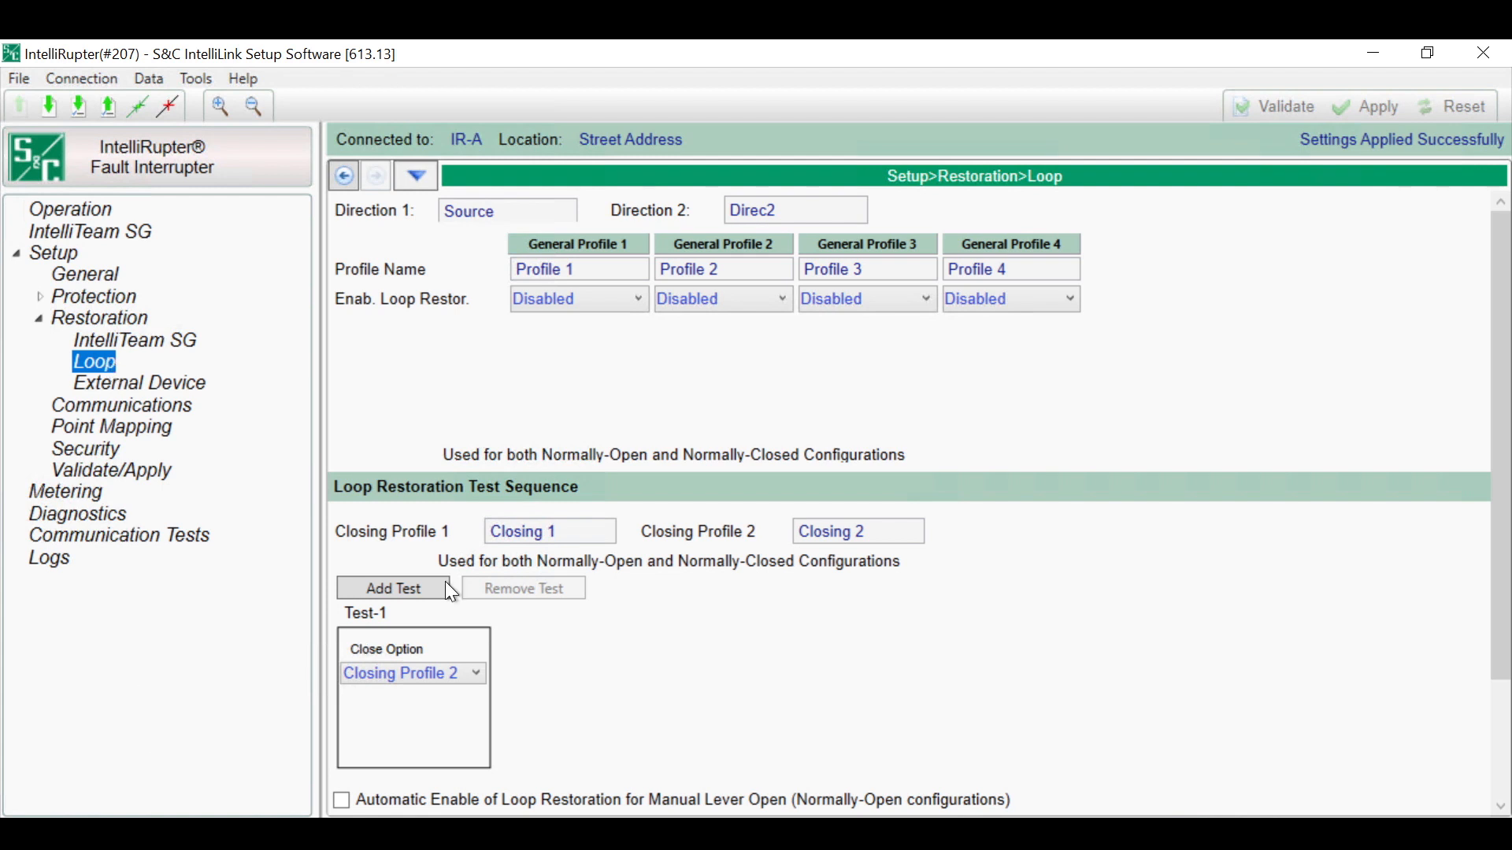
{"action": "left_click", "coordinate": [634, 301]}
{"action": "left_click", "coordinate": [605, 325]}
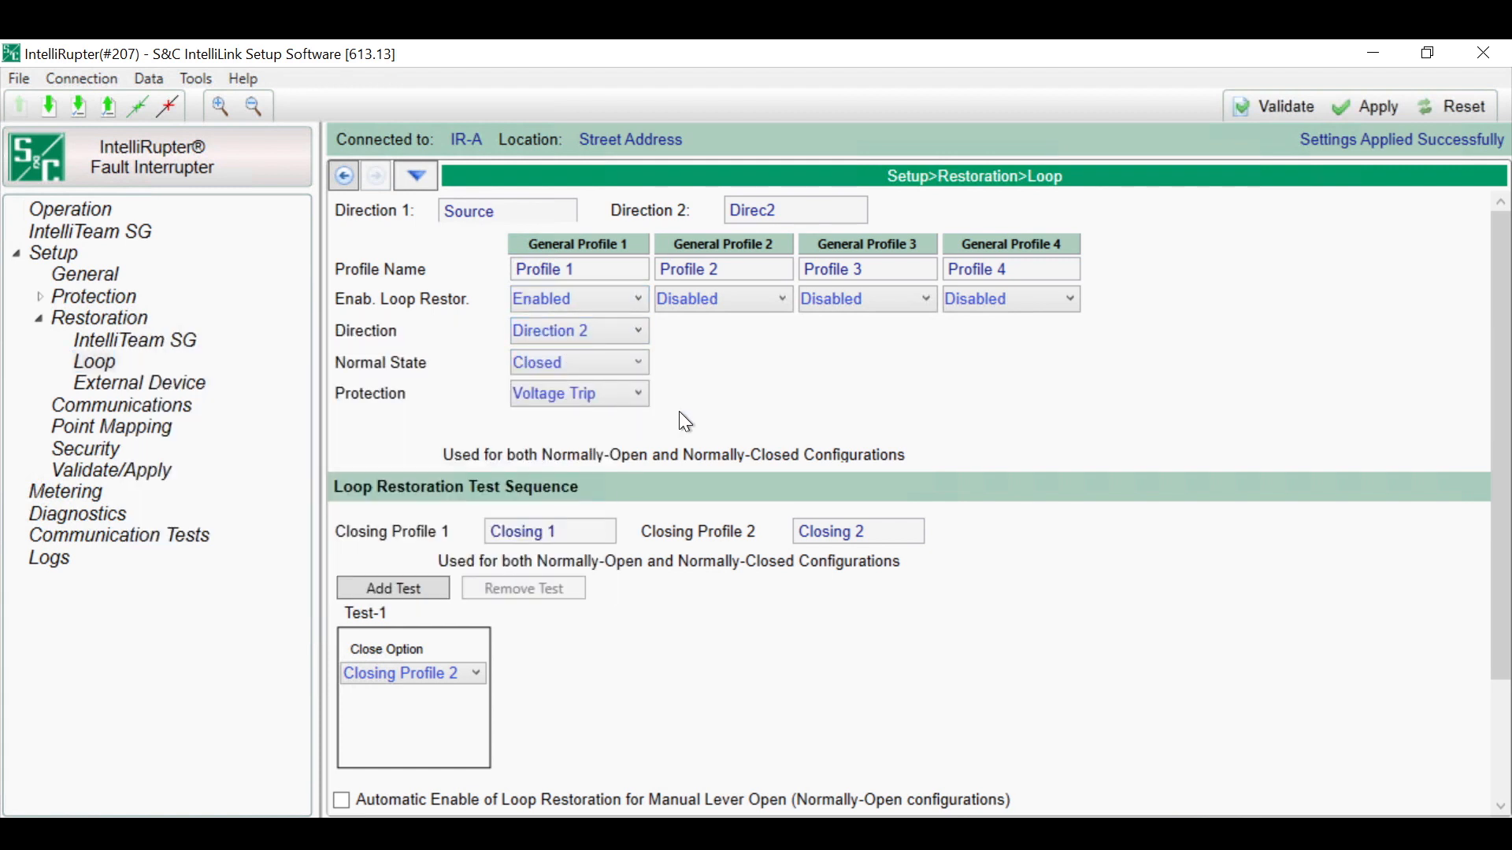
Keep Direction 2 and choose Voltage Trip protection for General Profile 1's loop restoration
{"action": "left_click", "coordinate": [639, 335]}
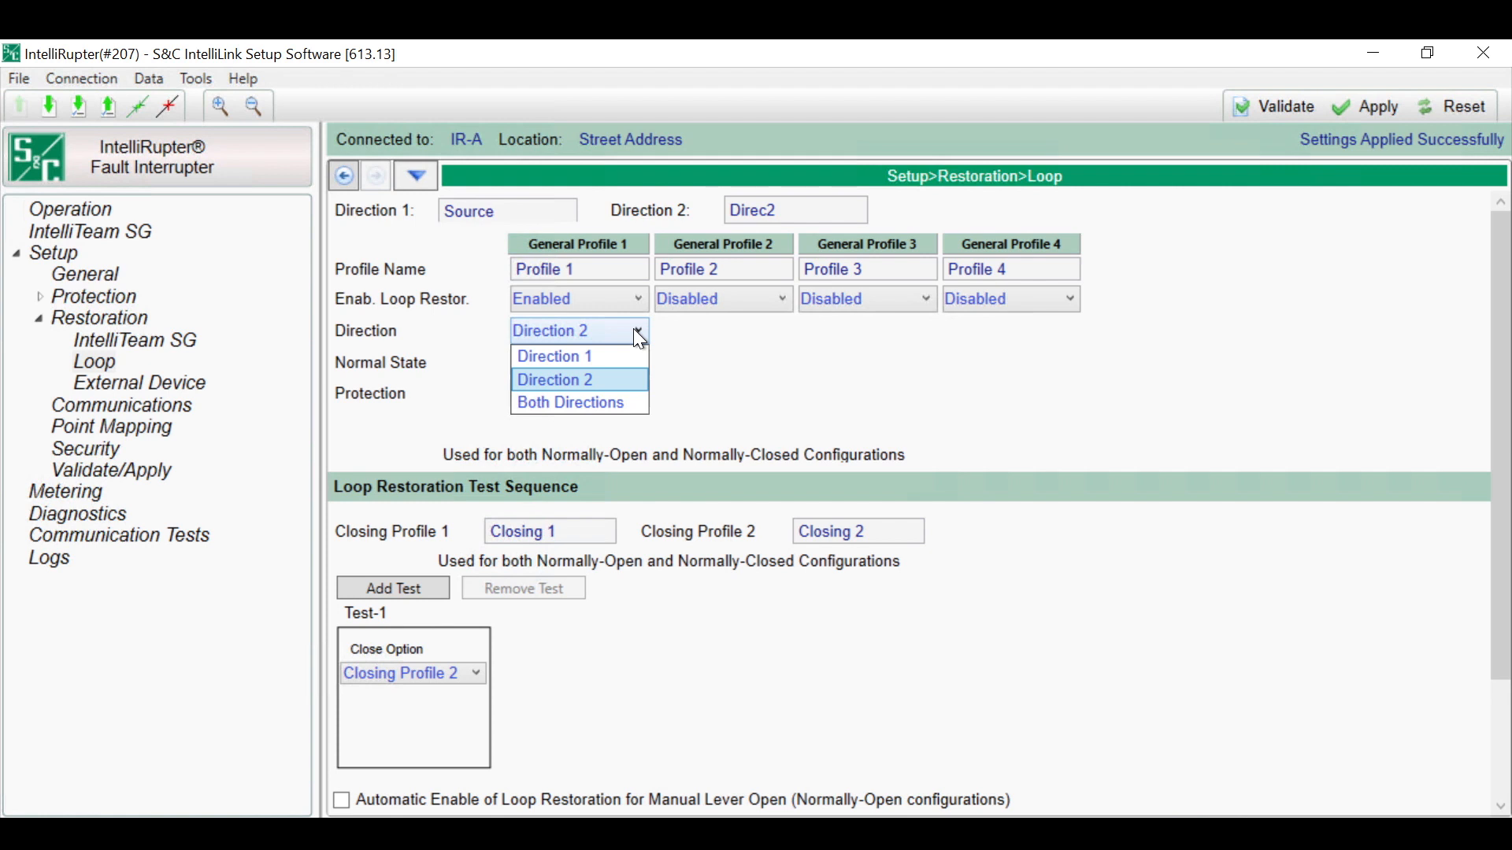
{"action": "left_click", "coordinate": [670, 407]}
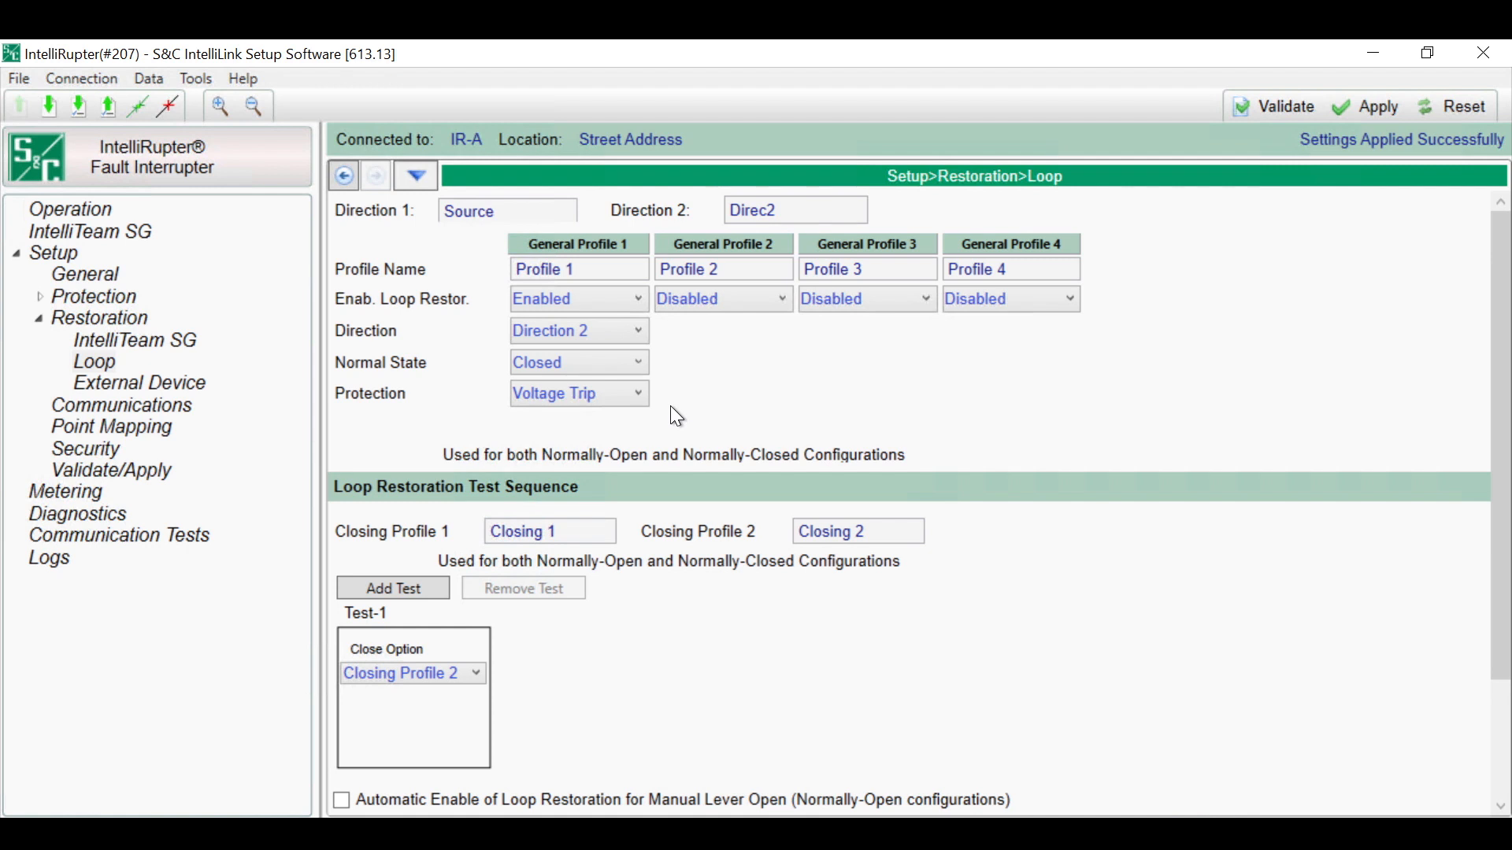
{"action": "left_click", "coordinate": [639, 394]}
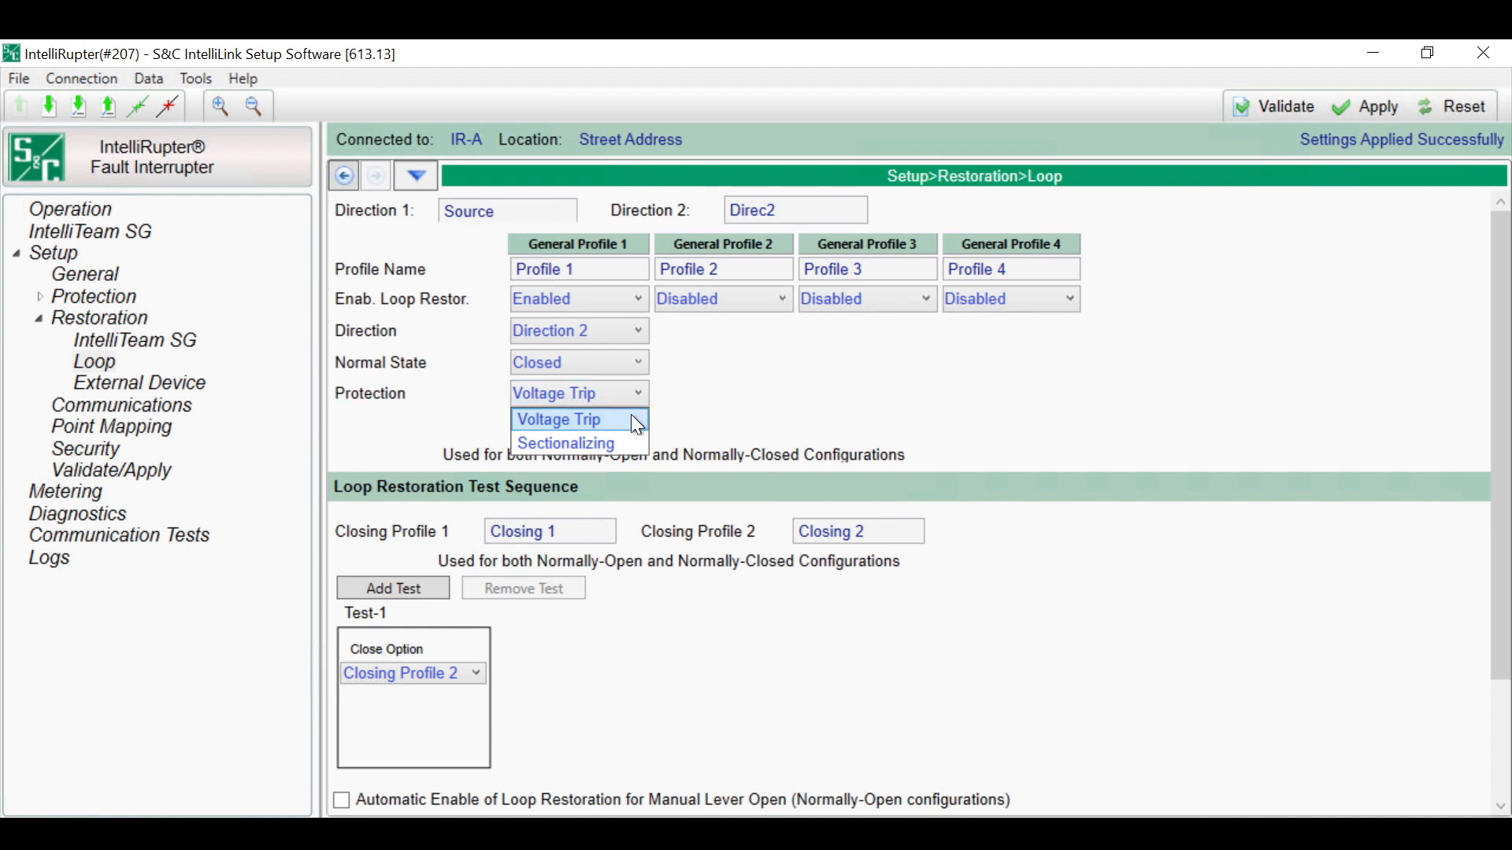
{"action": "left_click", "coordinate": [638, 425]}
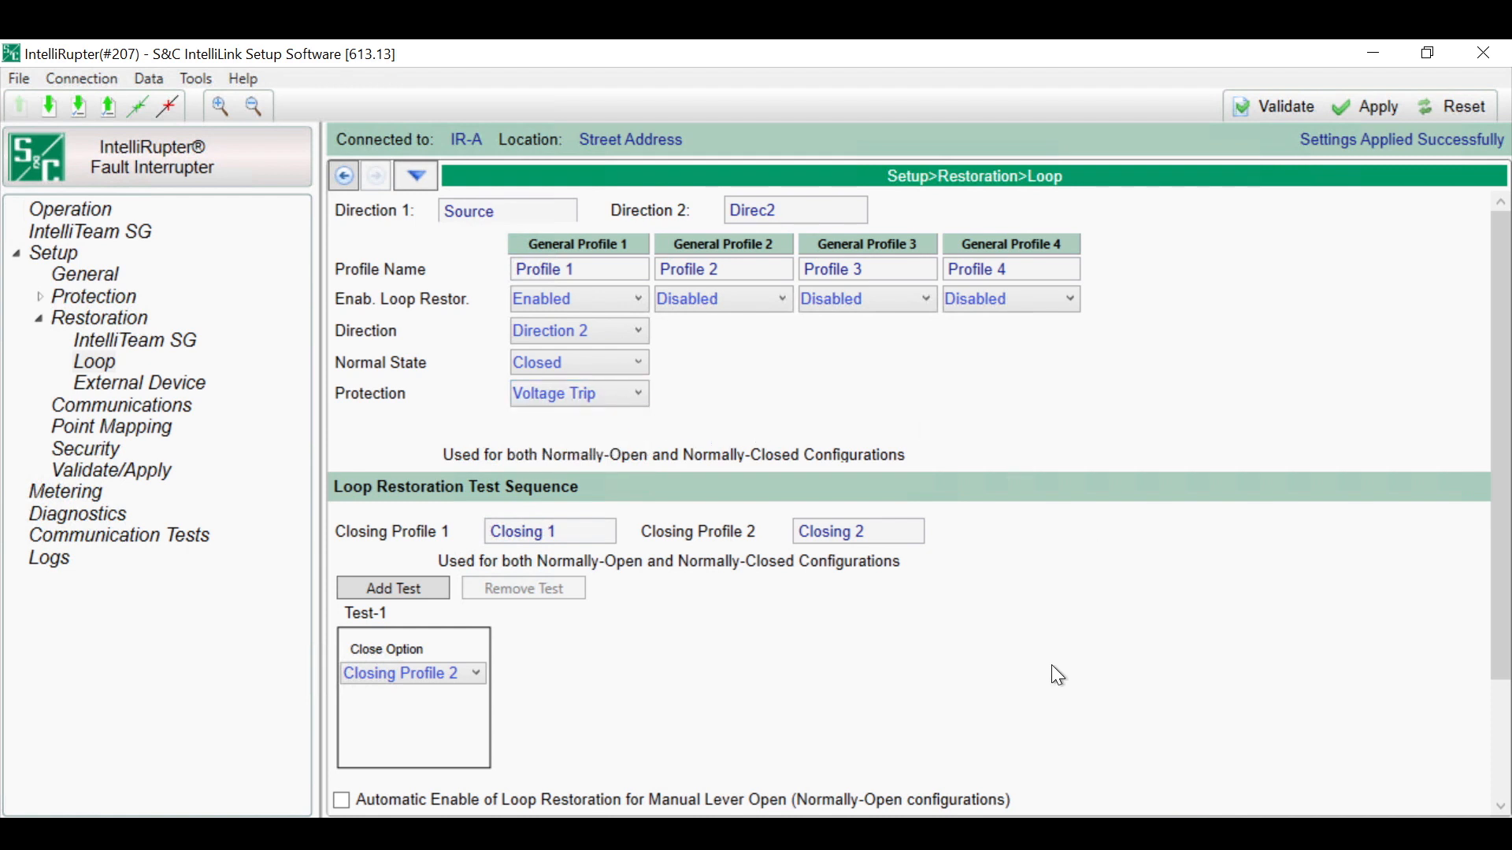
Add two tests to the Loop Restoration Test Sequence, for a total of three
{"action": "scroll", "coordinate": [1052, 665], "scroll_direction": "down", "scroll_amount": 3}
{"action": "scroll", "coordinate": [1051, 665], "scroll_direction": "up", "scroll_amount": 3}
{"action": "scroll", "coordinate": [1057, 676], "scroll_direction": "down", "scroll_amount": 3}
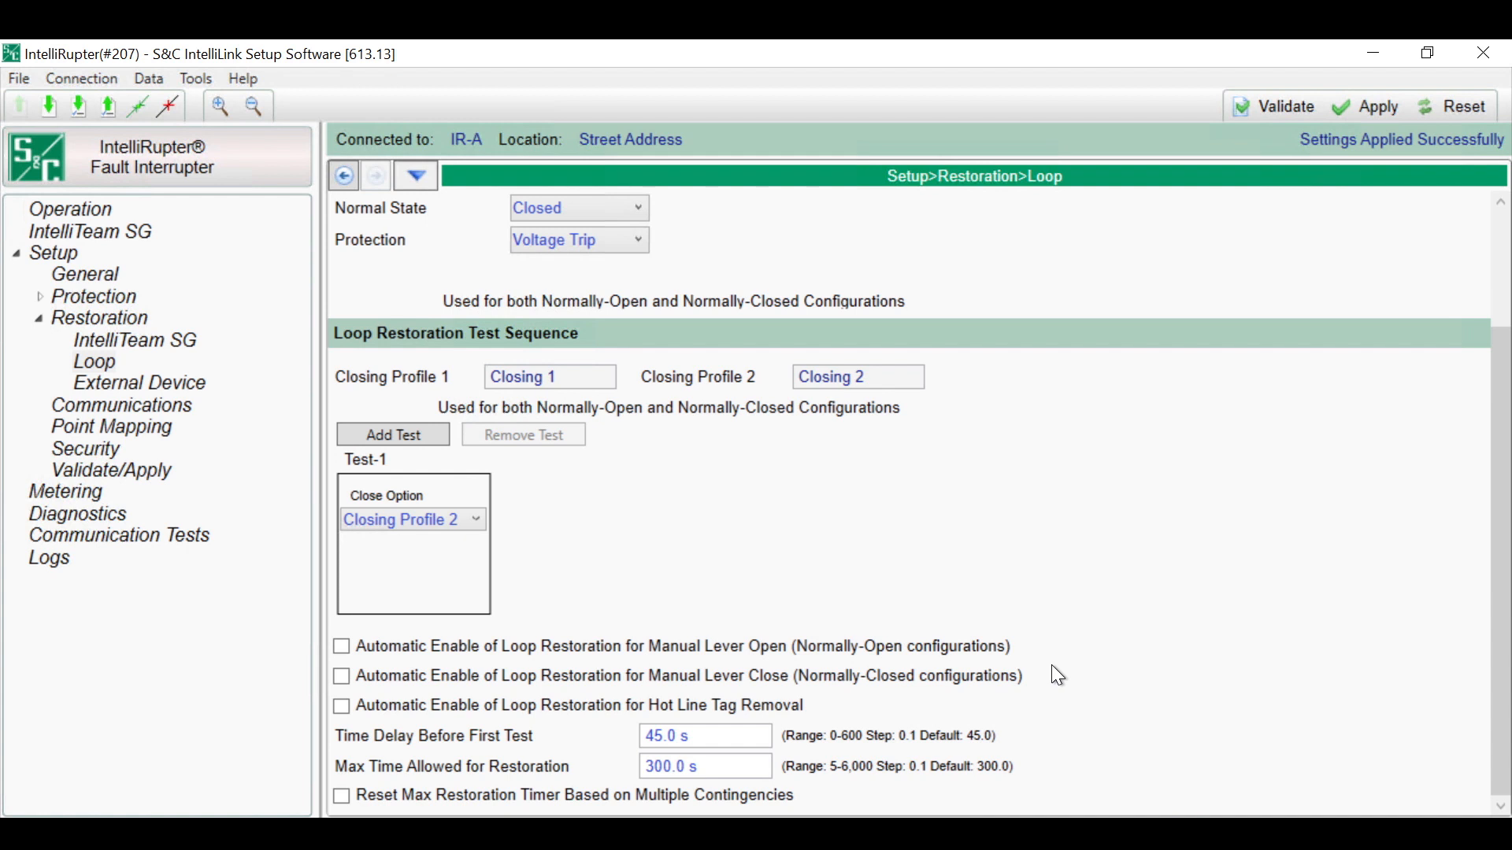
{"action": "left_click", "coordinate": [433, 439]}
{"action": "left_click", "coordinate": [433, 438]}
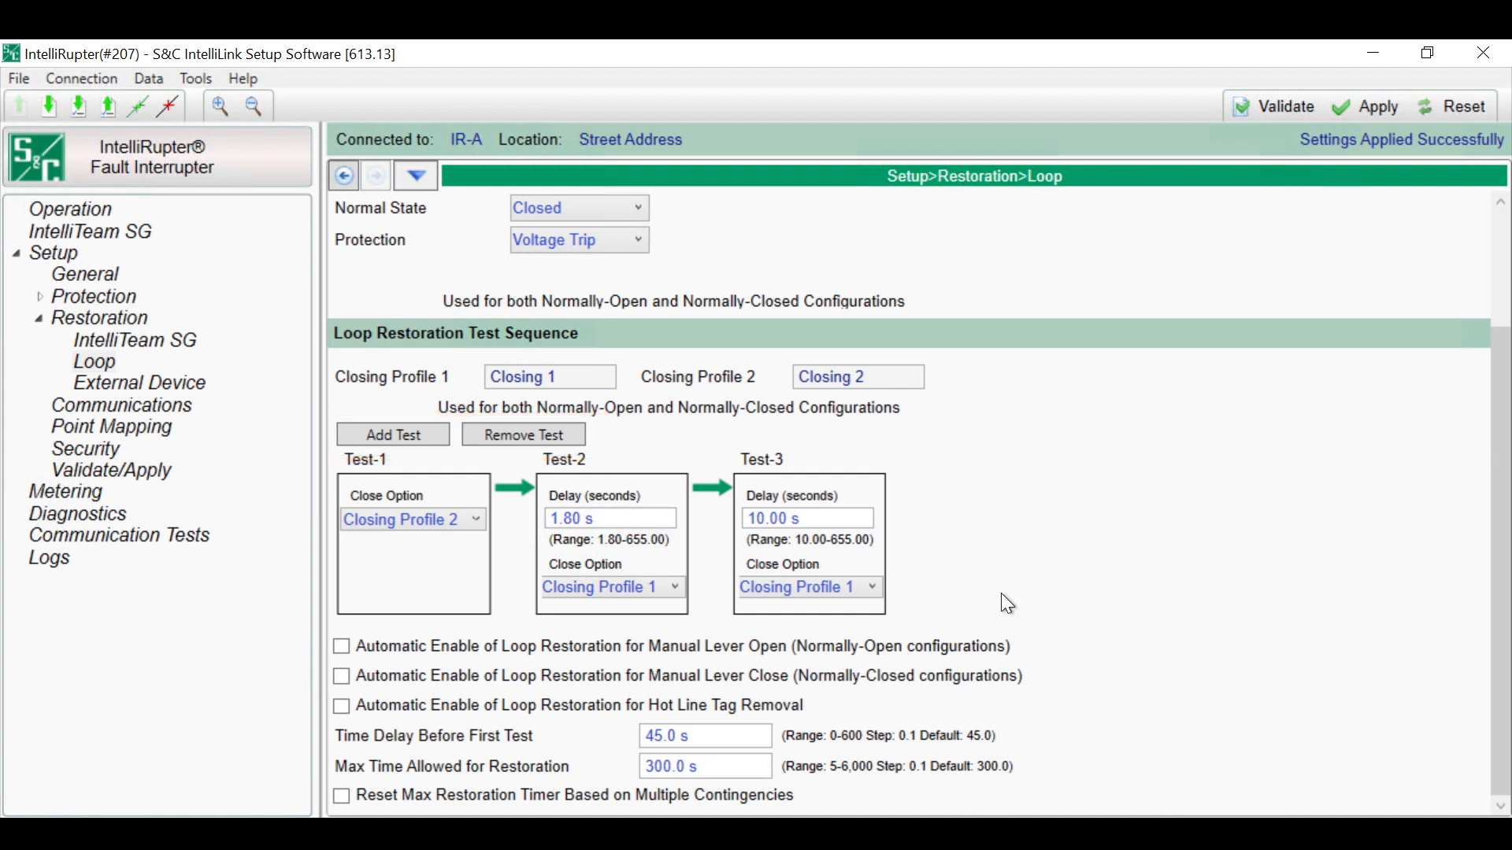
Set the Test-1 close option to Closing Profile 1 and keep Closing Profile 1 for Test-2
{"action": "left_click", "coordinate": [458, 520]}
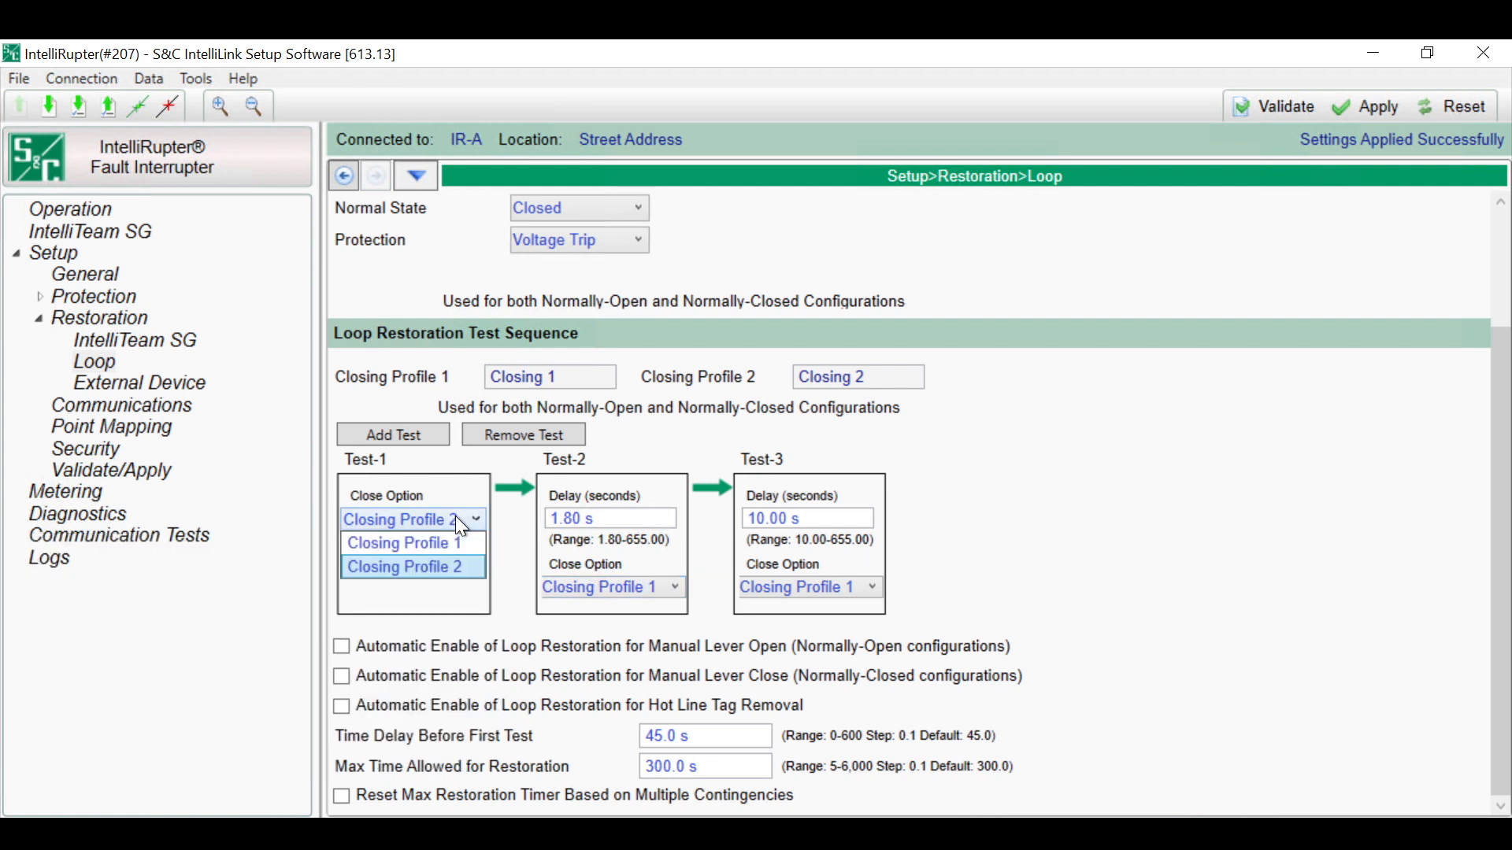
{"action": "left_click", "coordinate": [456, 551]}
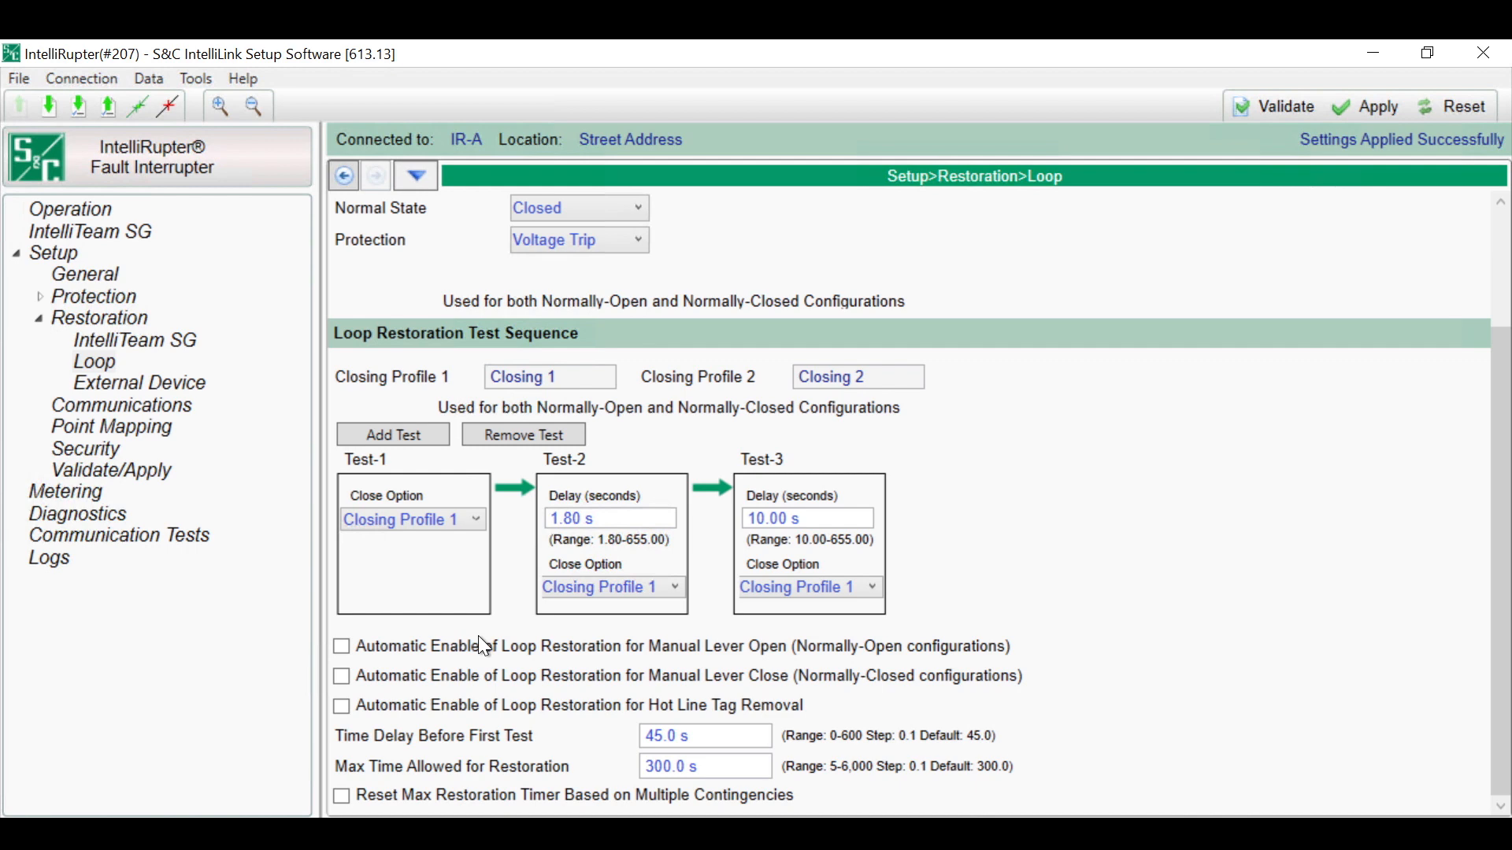
{"action": "left_click", "coordinate": [681, 589]}
{"action": "left_click", "coordinate": [681, 588]}
{"action": "scroll", "coordinate": [1124, 533], "scroll_direction": "up", "scroll_amount": 3}
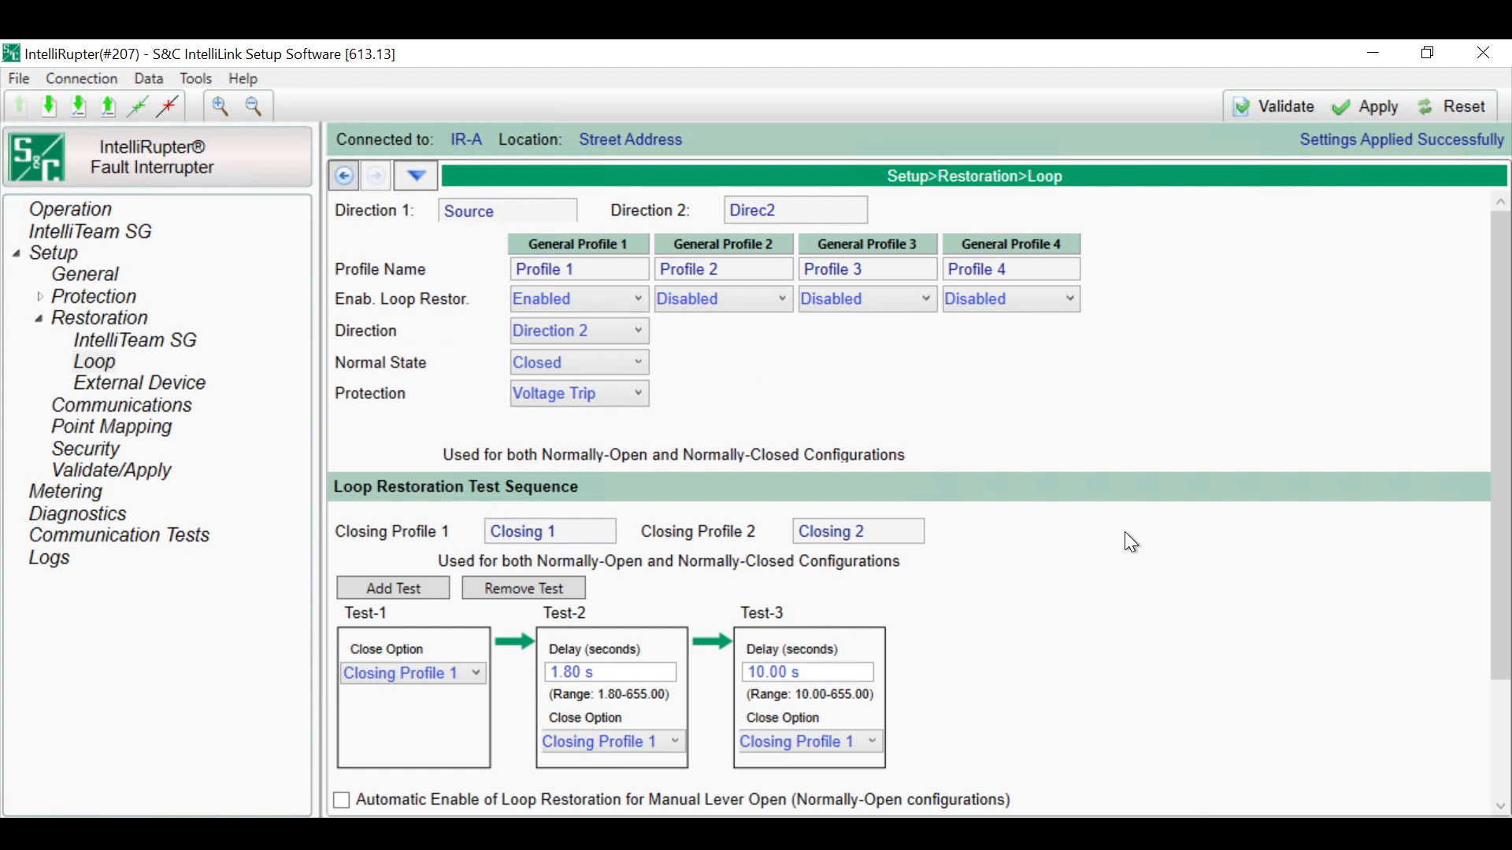
Enable loop restoration for General Profile 2 and set its direction to Both Directions
{"action": "left_click", "coordinate": [765, 299]}
{"action": "left_click", "coordinate": [762, 326]}
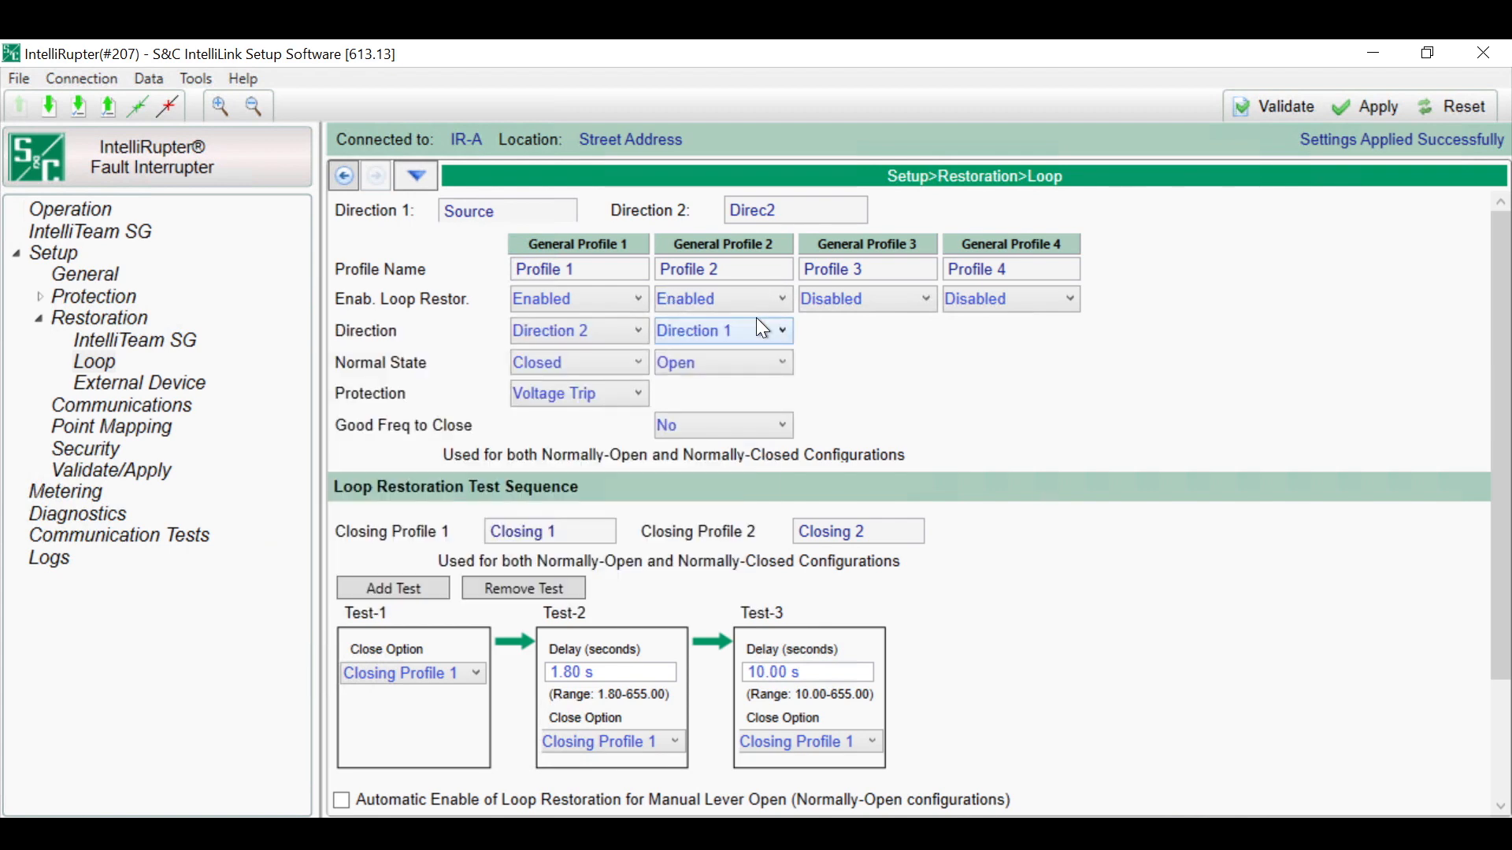
{"action": "left_click", "coordinate": [768, 331]}
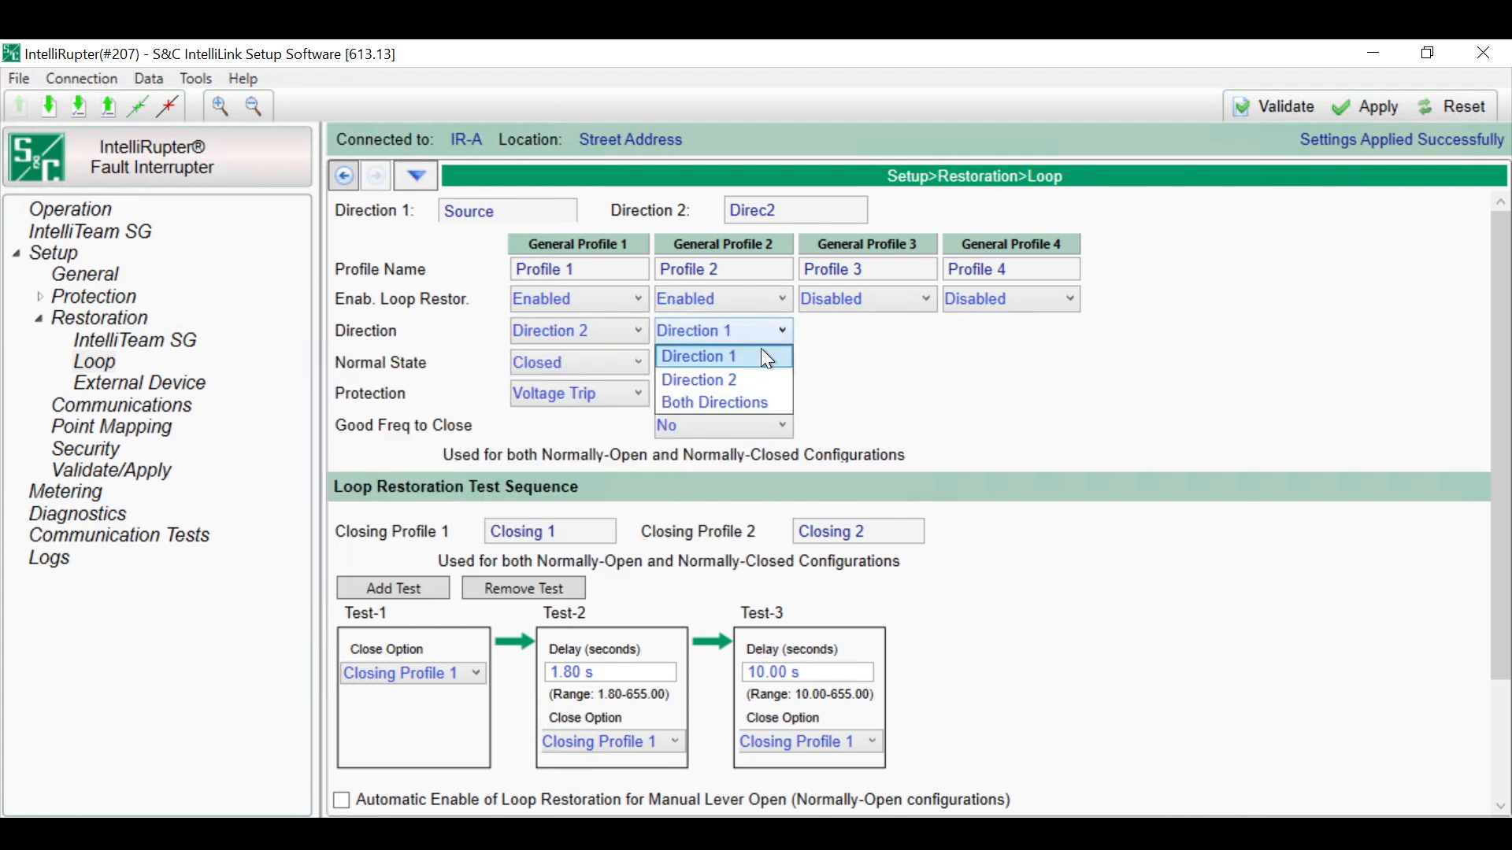
{"action": "left_click", "coordinate": [749, 400]}
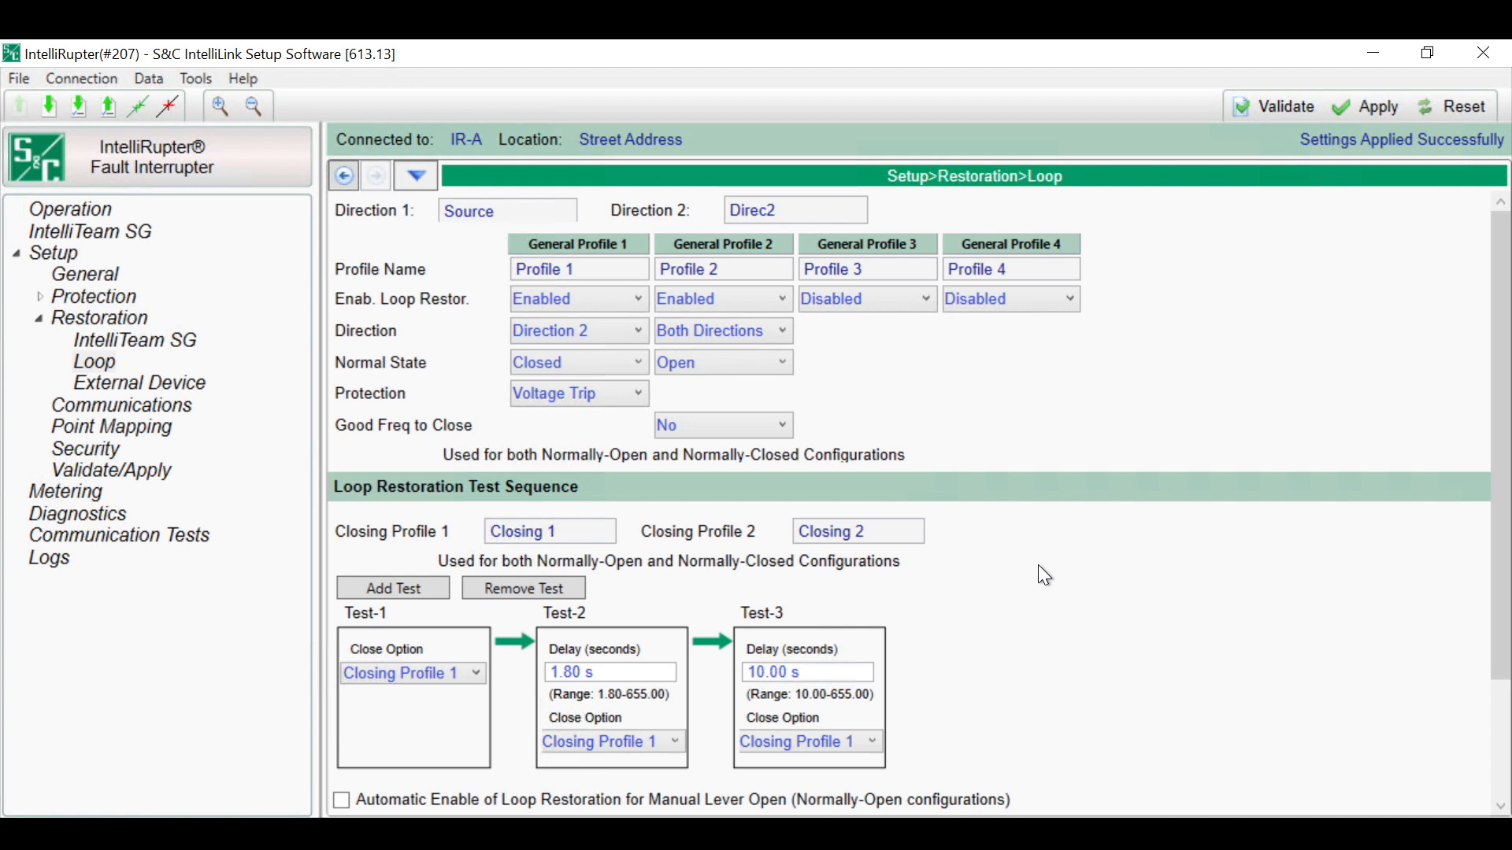
Choose the Under Frequency Enabled option for Low Frequency Indication in General Profile 2's Frequency Trip settings
{"action": "left_click", "coordinate": [128, 298]}
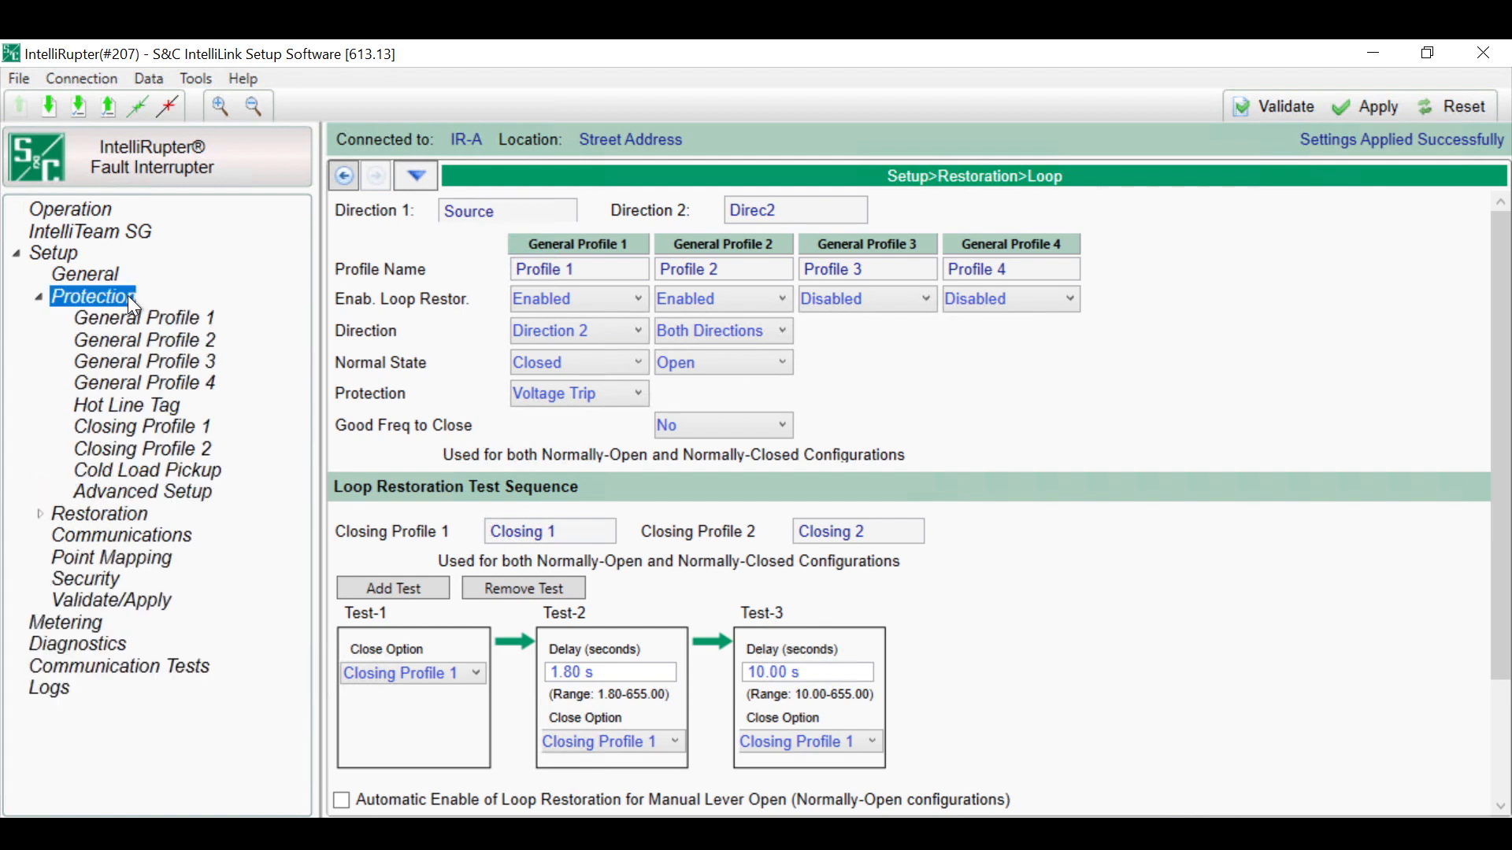
{"action": "left_click", "coordinate": [146, 342]}
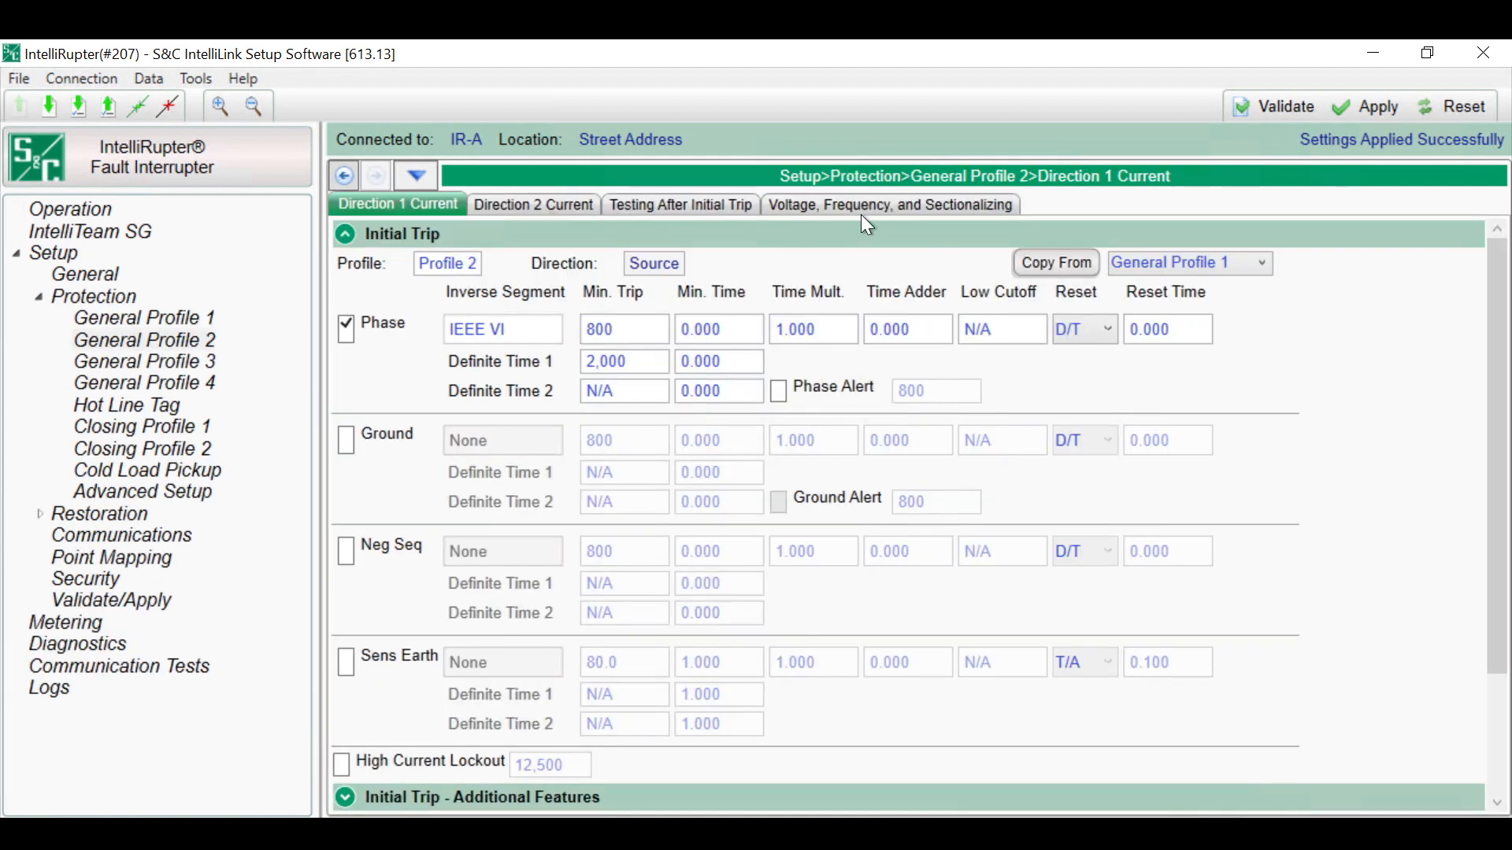
{"action": "left_click", "coordinate": [898, 206]}
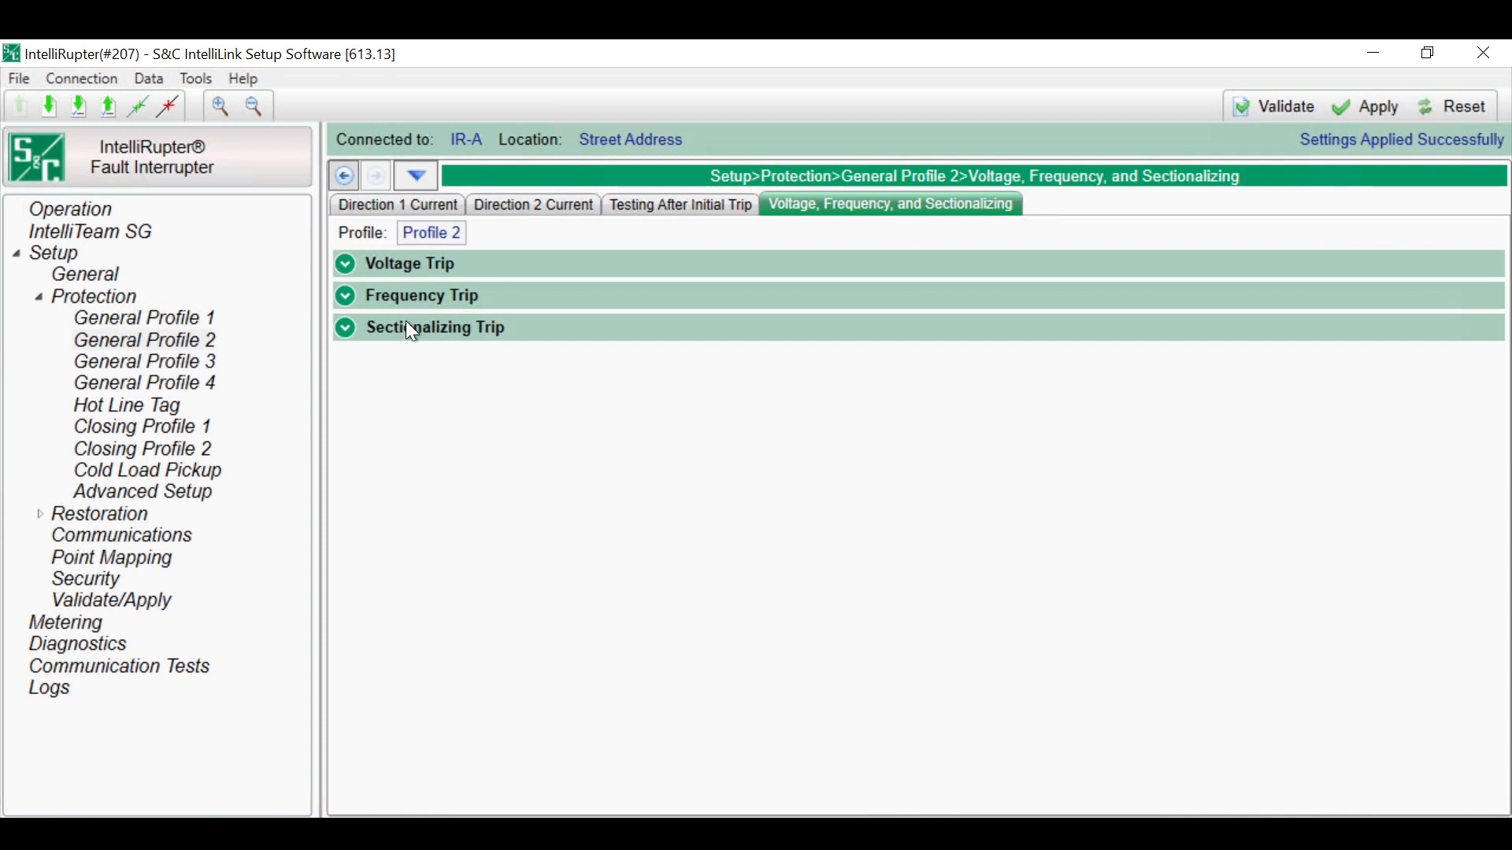
{"action": "left_click", "coordinate": [342, 293]}
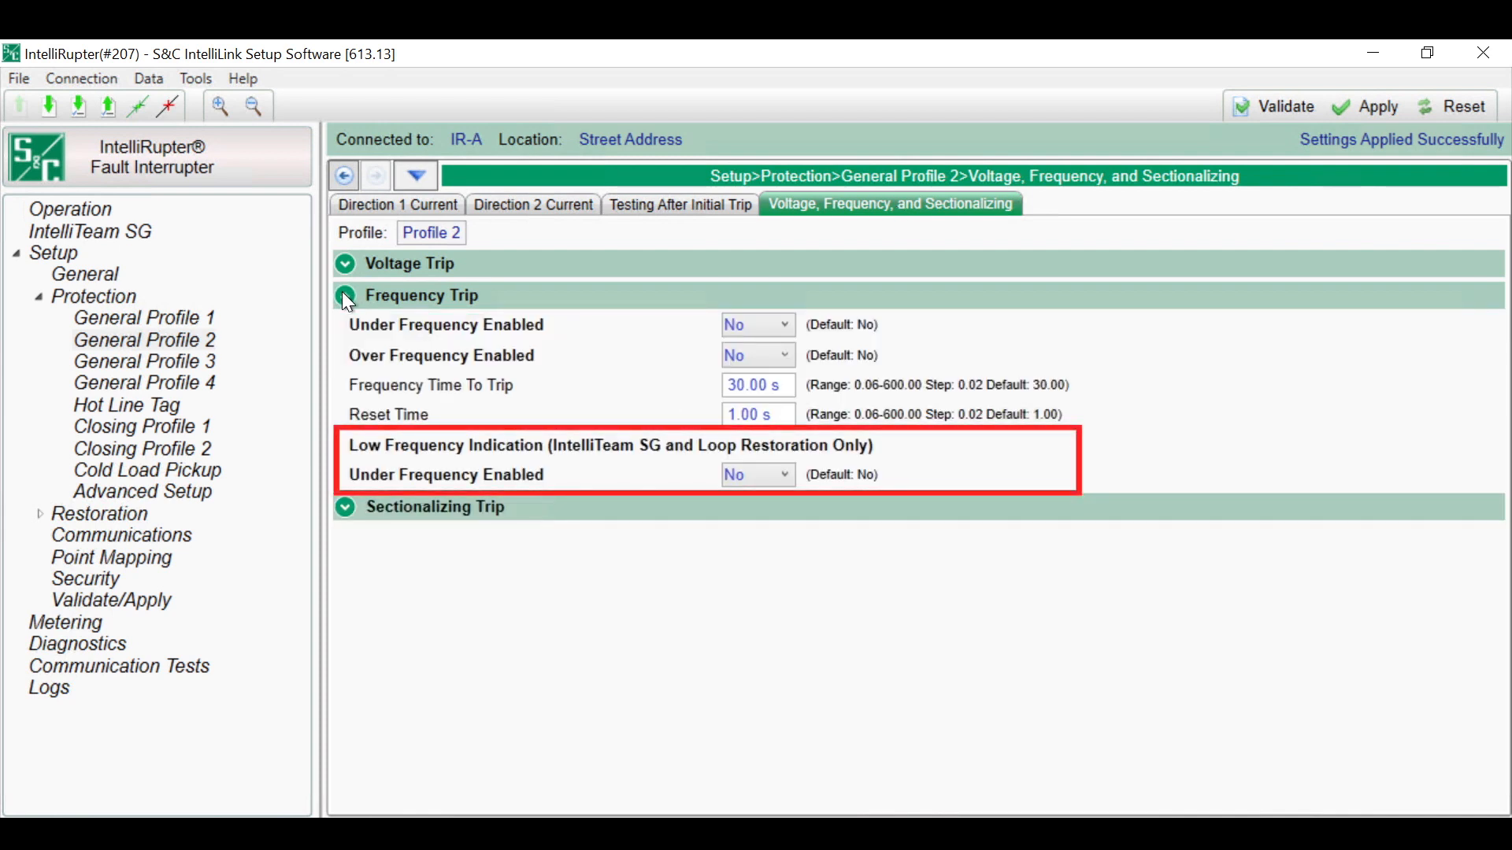
{"action": "left_click", "coordinate": [781, 476]}
{"action": "left_click", "coordinate": [758, 501]}
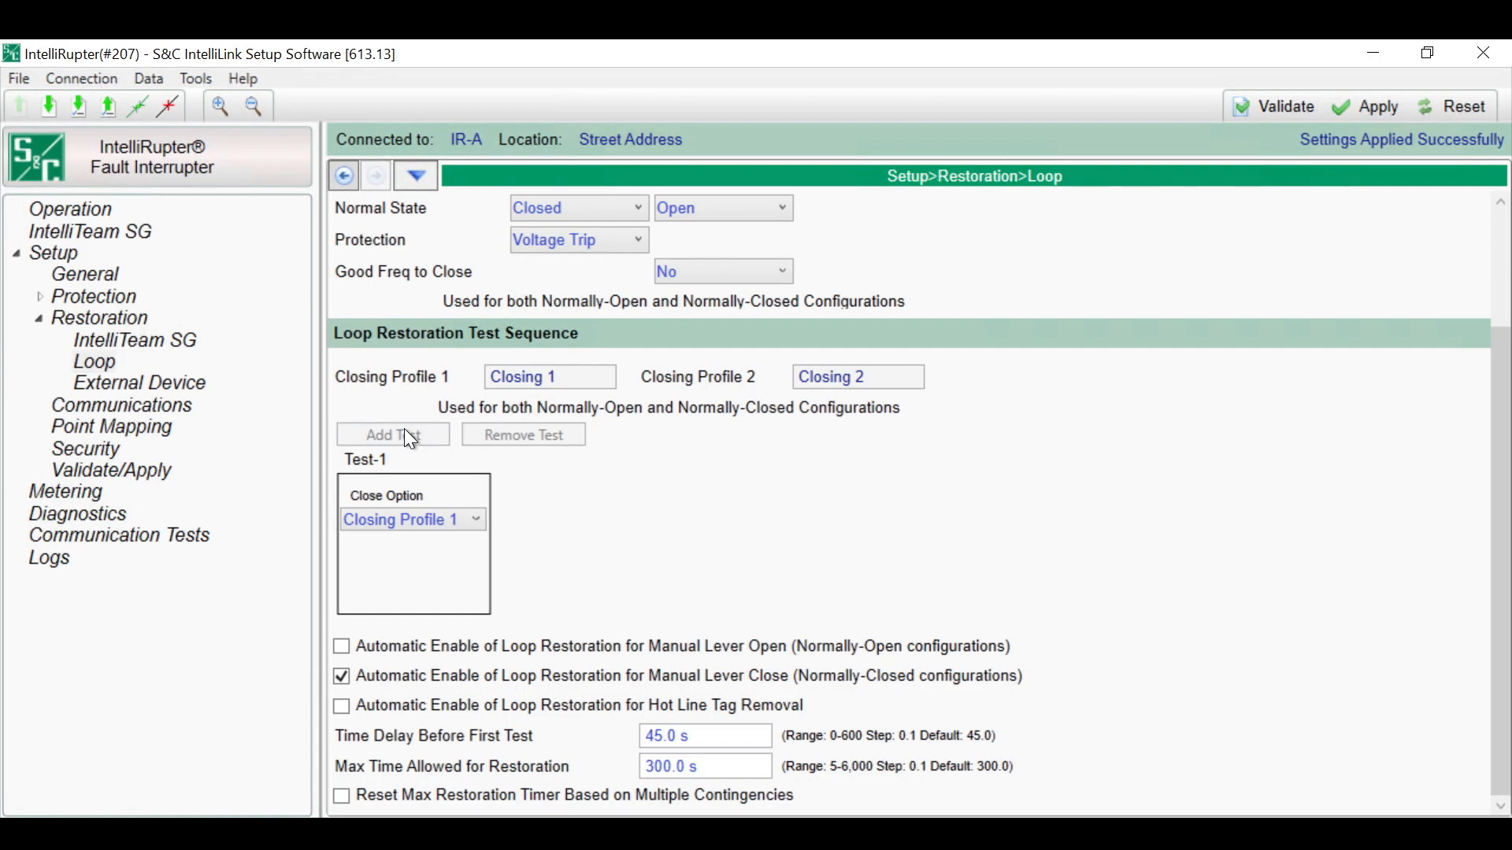
Add Test-2 and Test-3 to the Loop Restoration Test Sequence
{"action": "left_click", "coordinate": [405, 429]}
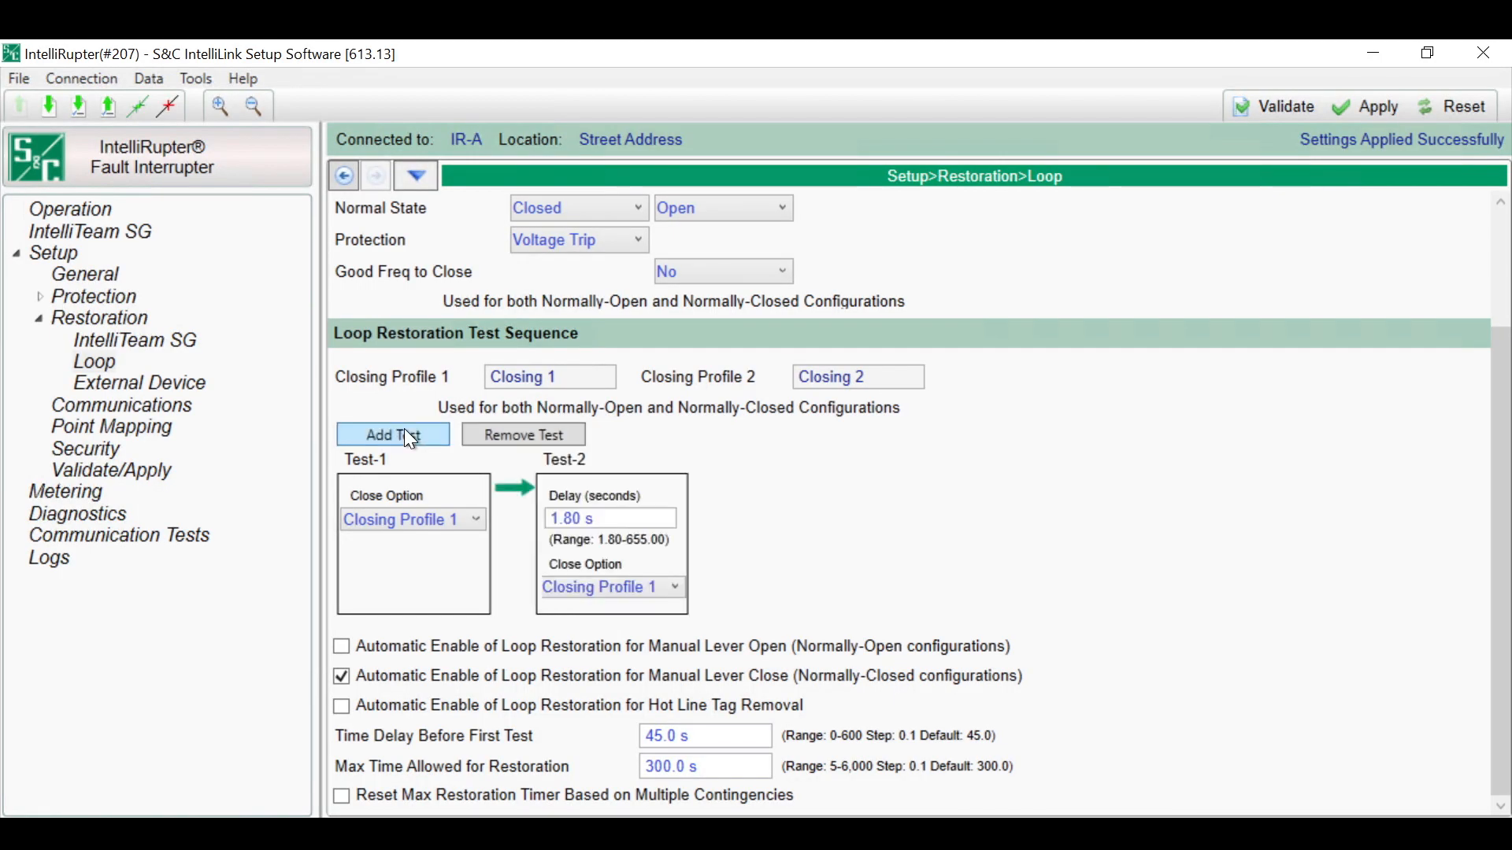
{"action": "left_click", "coordinate": [405, 429]}
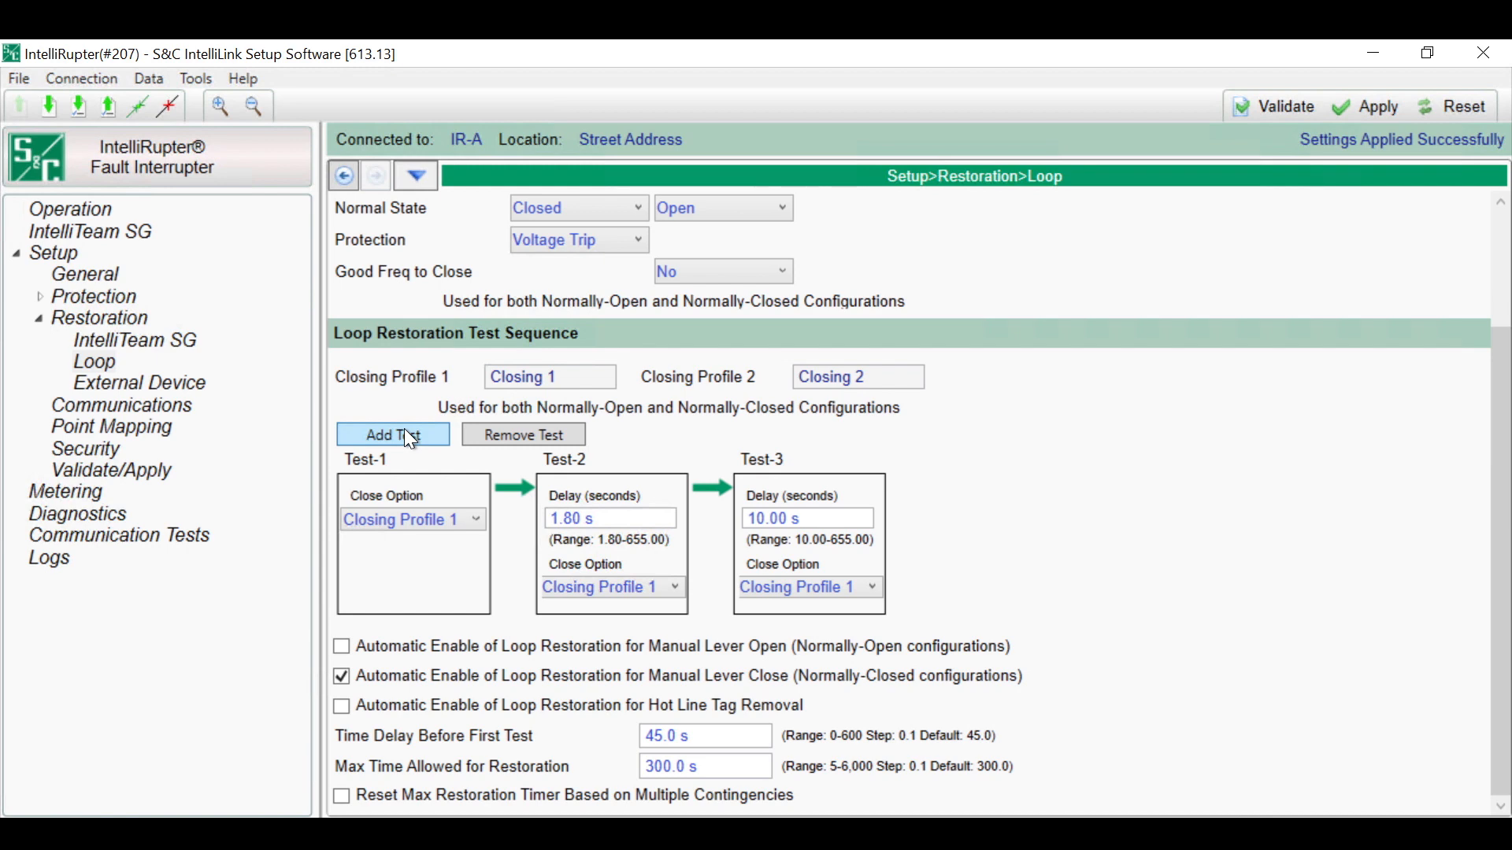
Enable automatic loop restoration for Manual Lever Open and Hot Line Tag Removal, disable it for Manual Lever Close, and apply the settings
{"action": "left_click", "coordinate": [412, 654]}
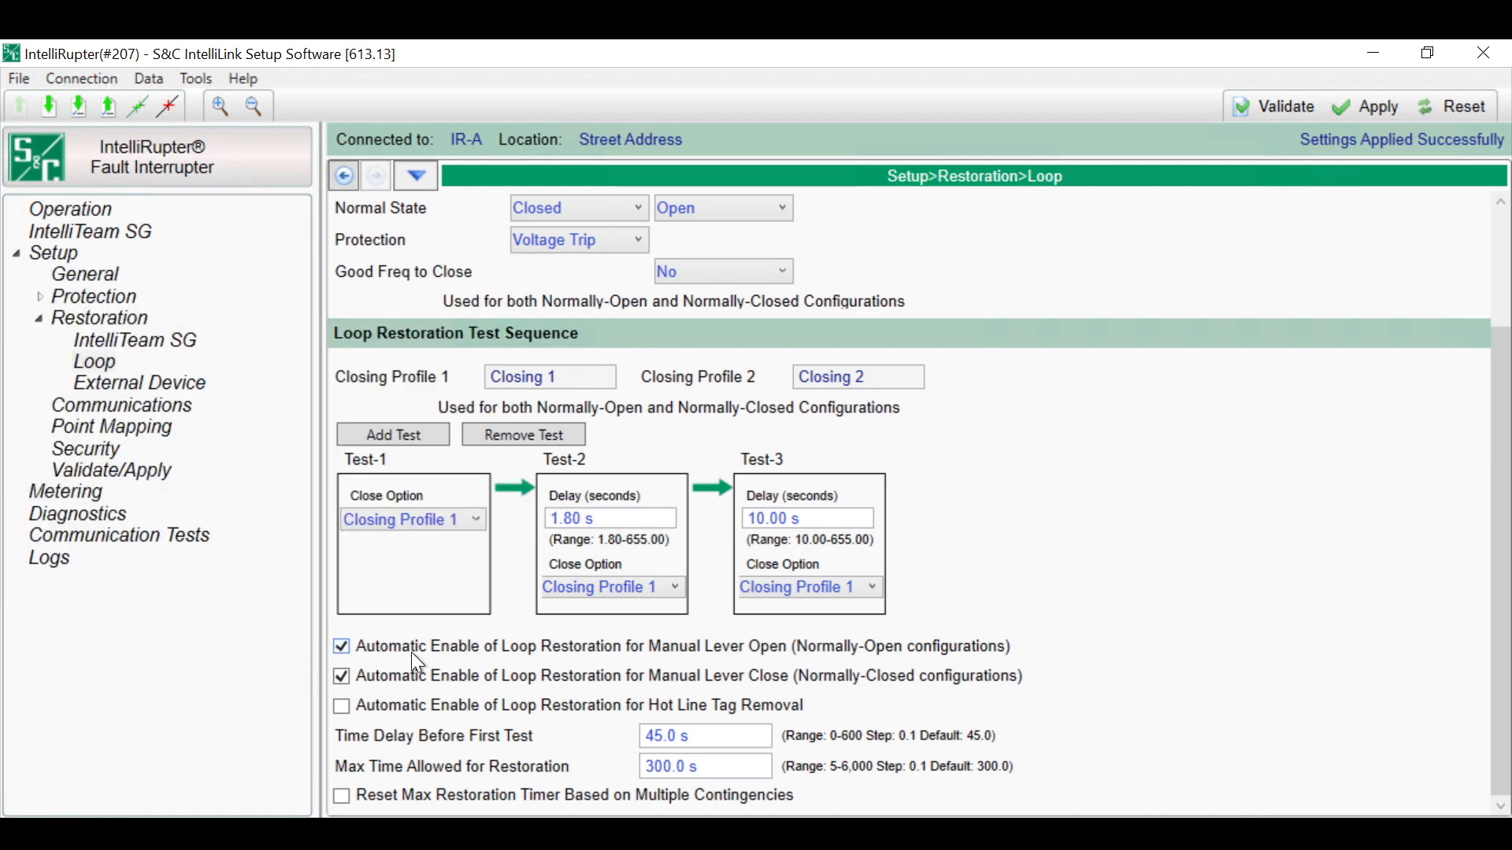
{"action": "left_click", "coordinate": [343, 677]}
{"action": "left_click", "coordinate": [343, 708]}
{"action": "left_click", "coordinate": [1372, 104]}
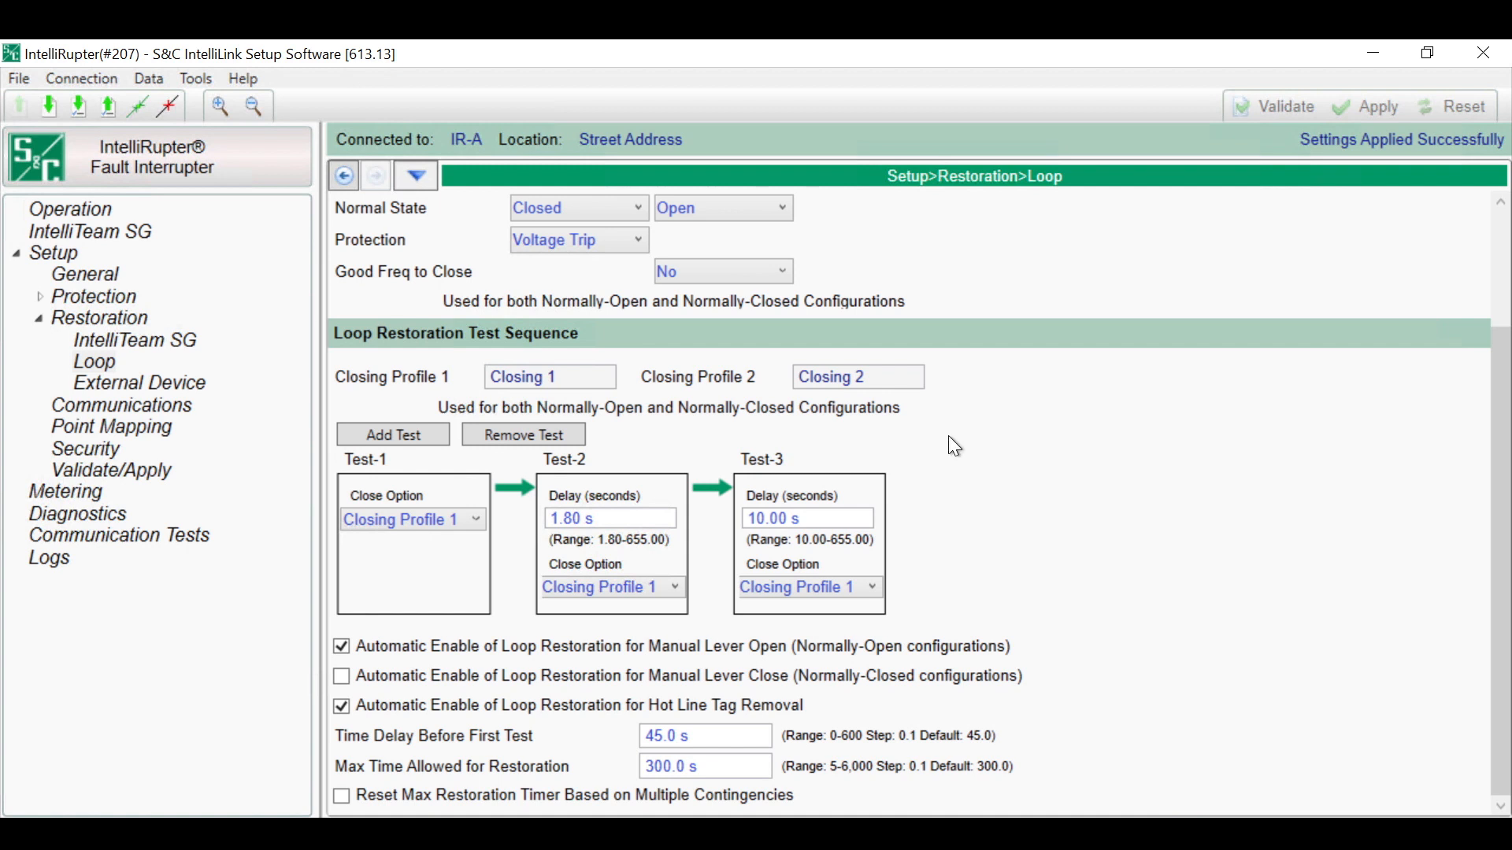
Switch Loop Restoration to Enabled on the Operation screen
{"action": "left_click", "coordinate": [79, 209]}
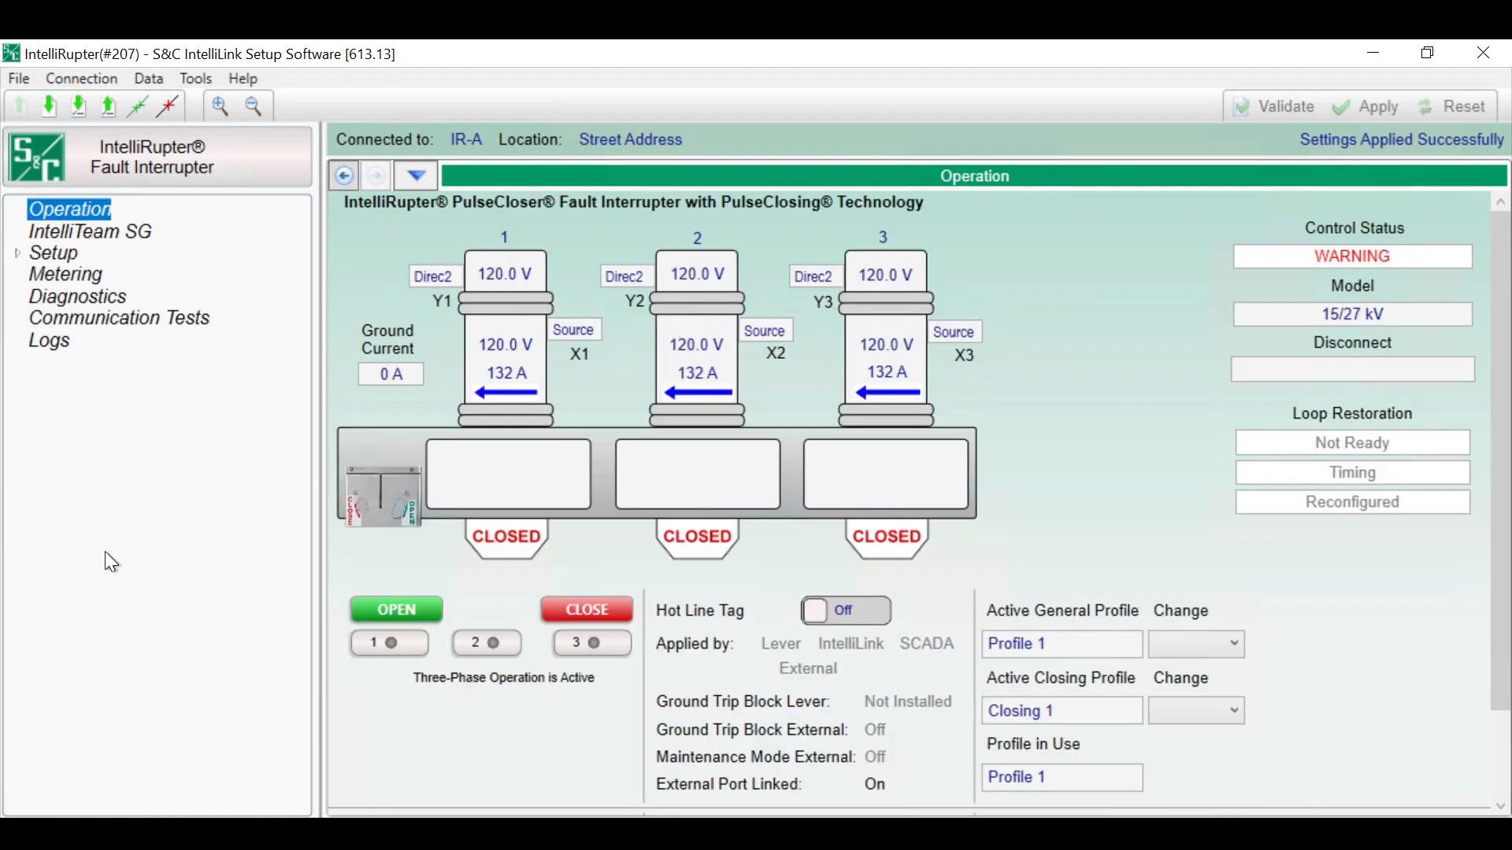
{"action": "scroll", "coordinate": [1393, 745], "scroll_direction": "down", "scroll_amount": 3}
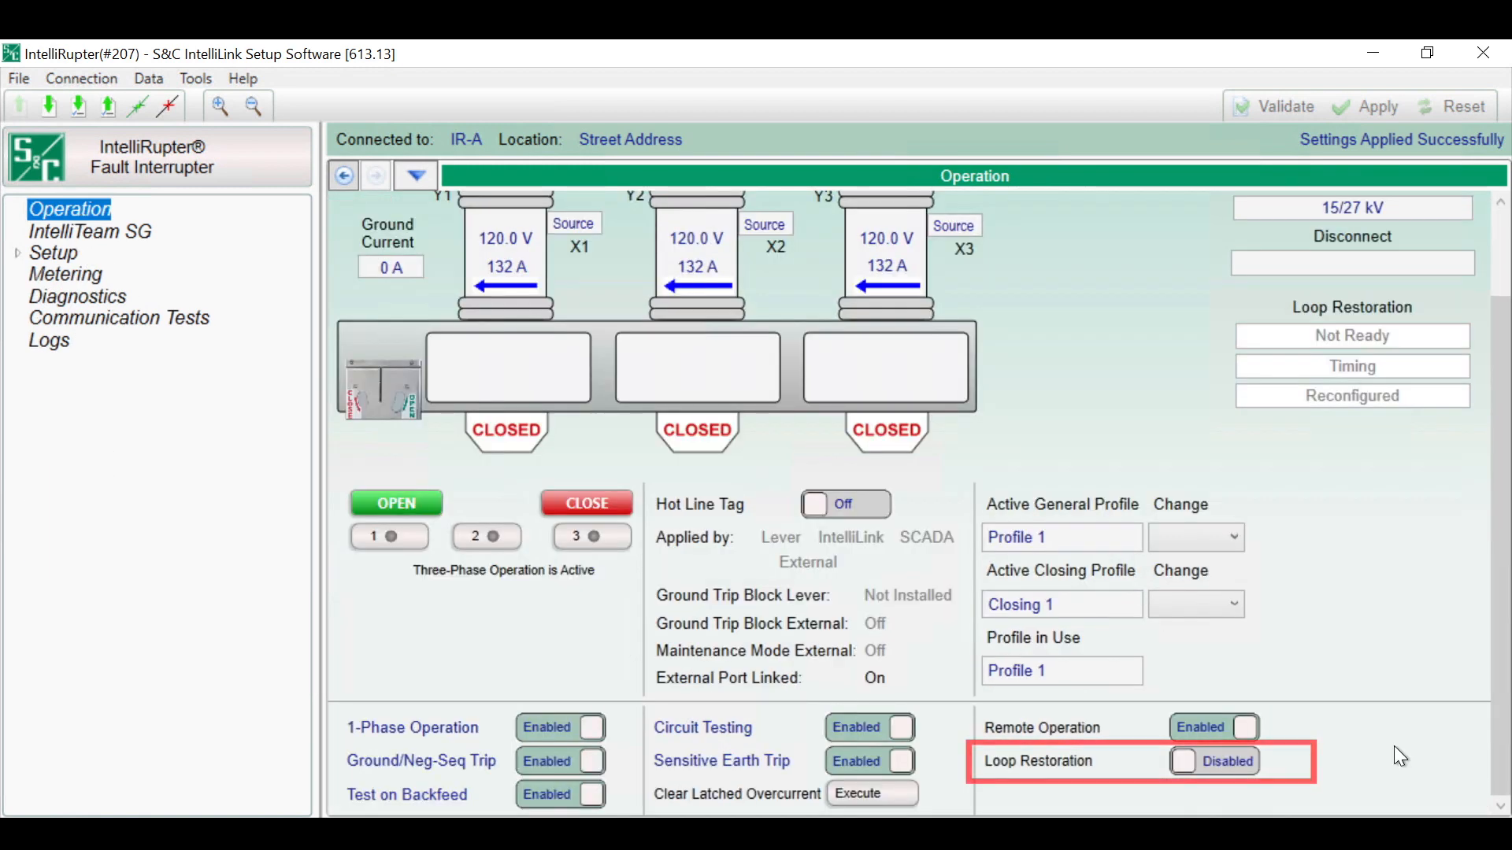
{"action": "left_click", "coordinate": [1207, 763]}
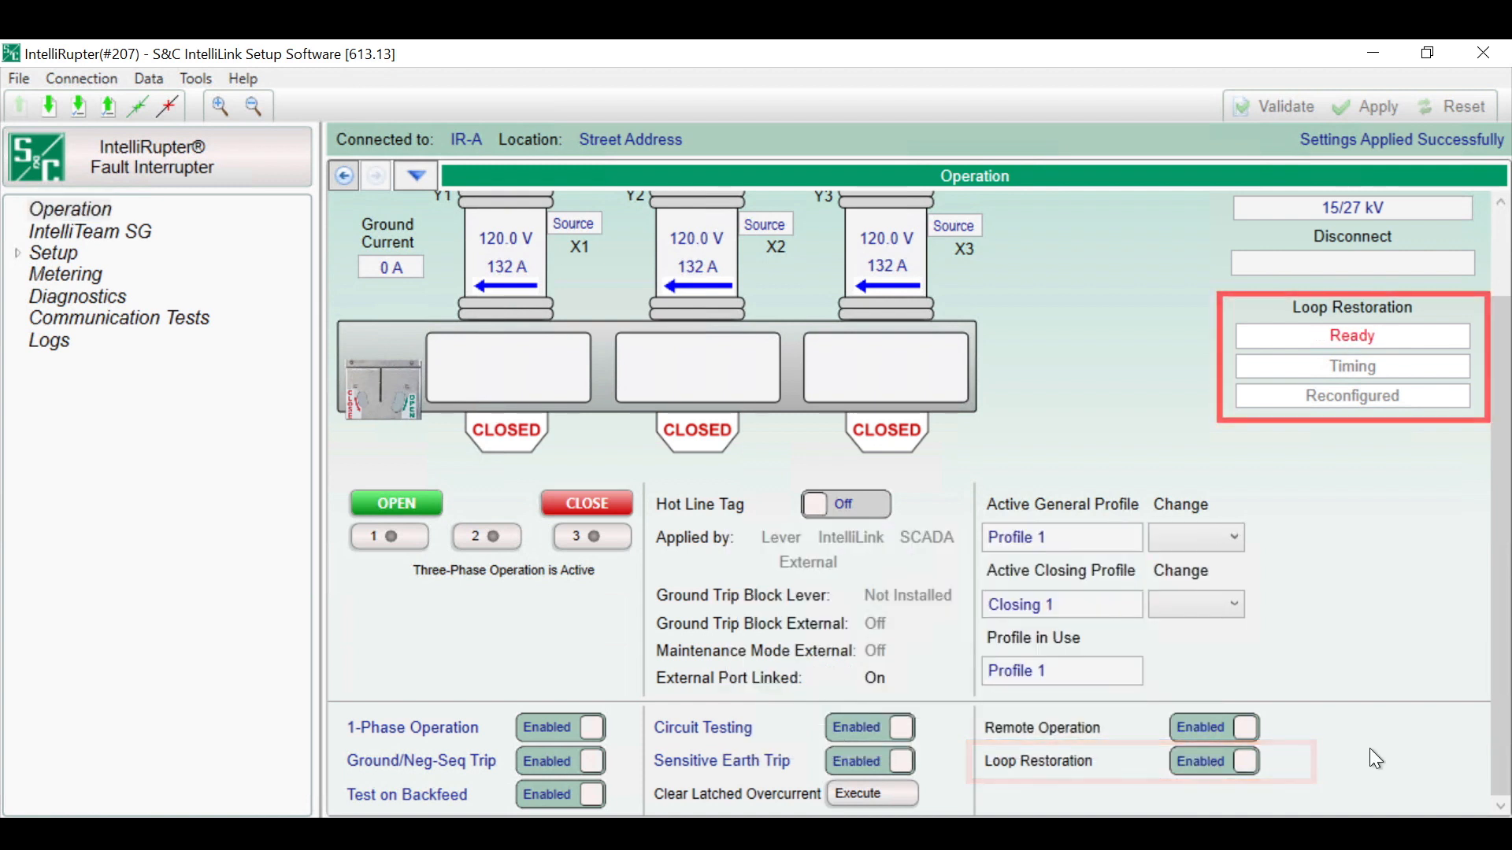